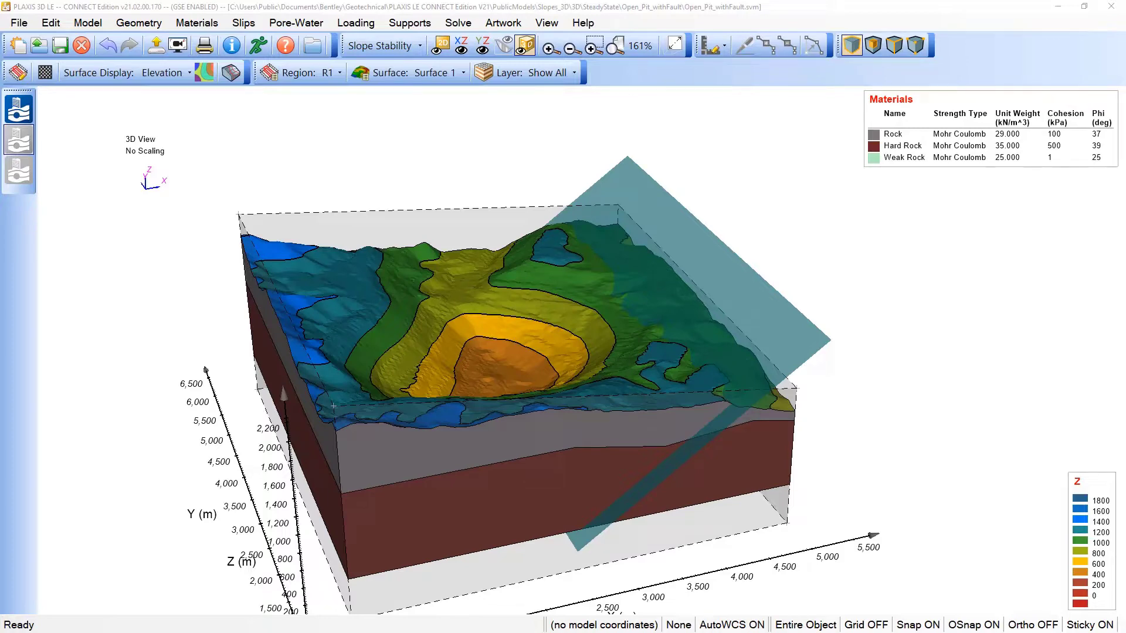
Orbit the model side-on and check the surface list without changing it
left_click_drag(648, 497, 615, 477)
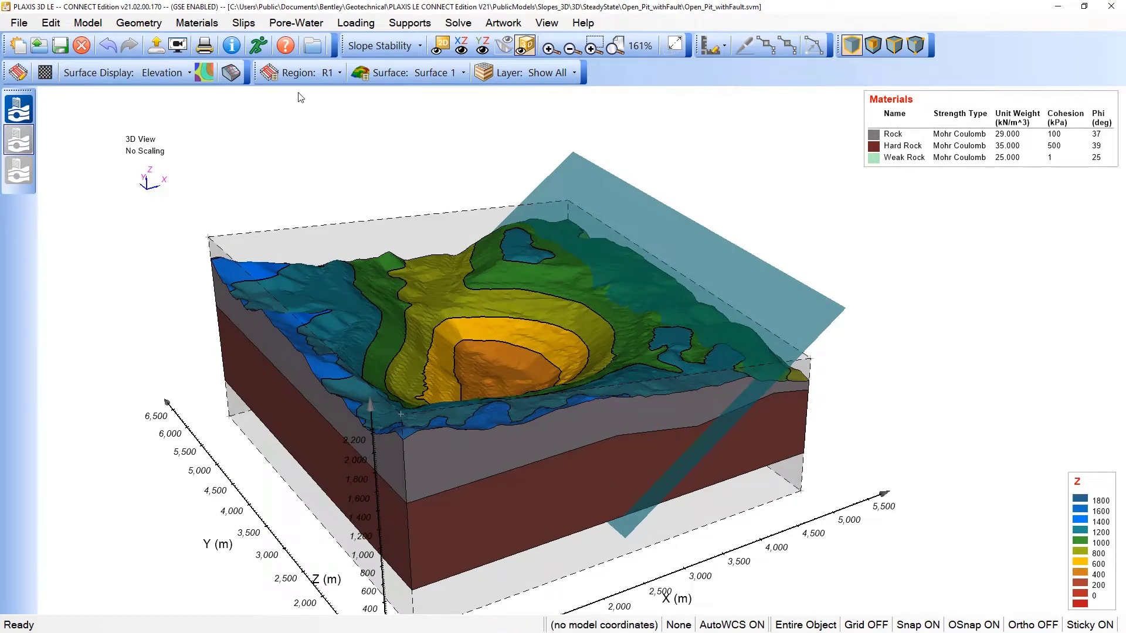
left_click(463, 74)
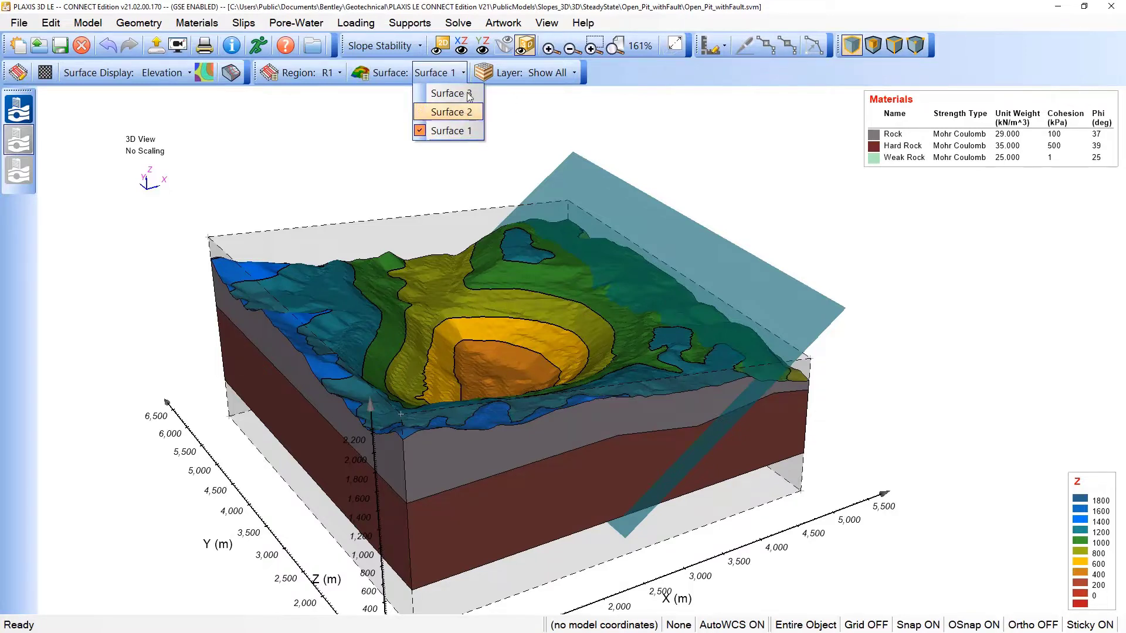
left_click(462, 73)
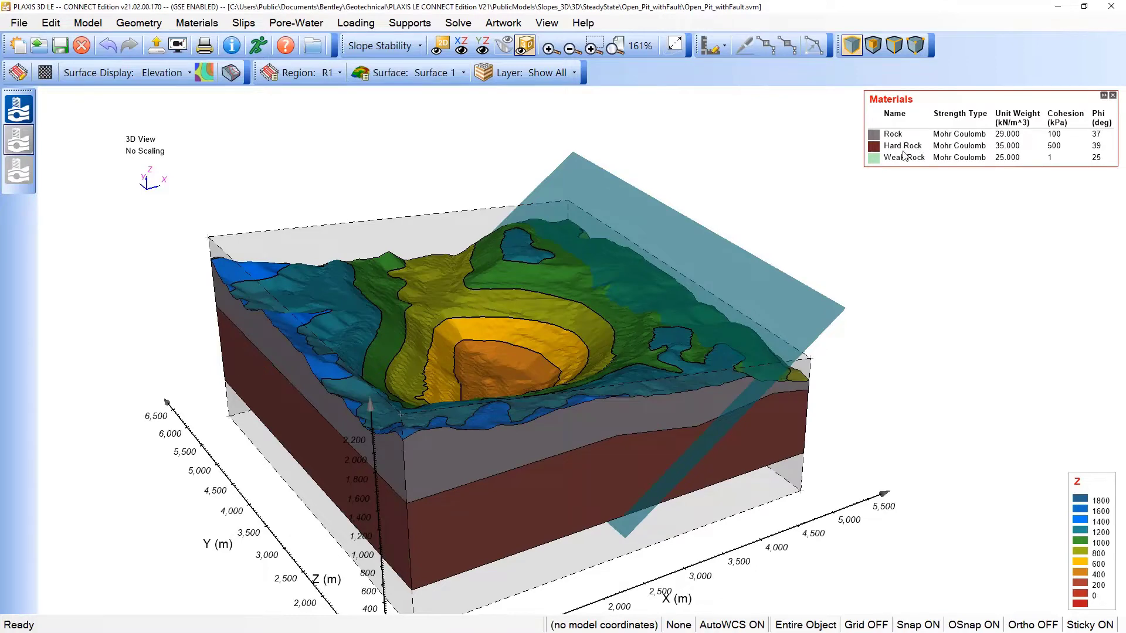
left_click_drag(473, 348, 567, 385)
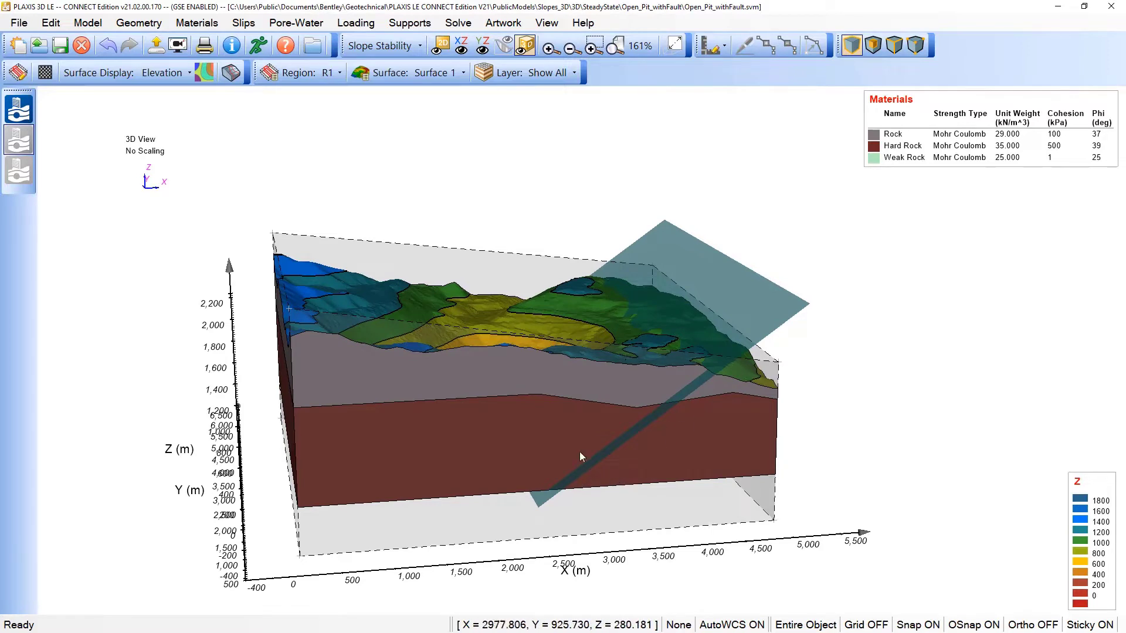
left_click_drag(432, 381, 693, 400)
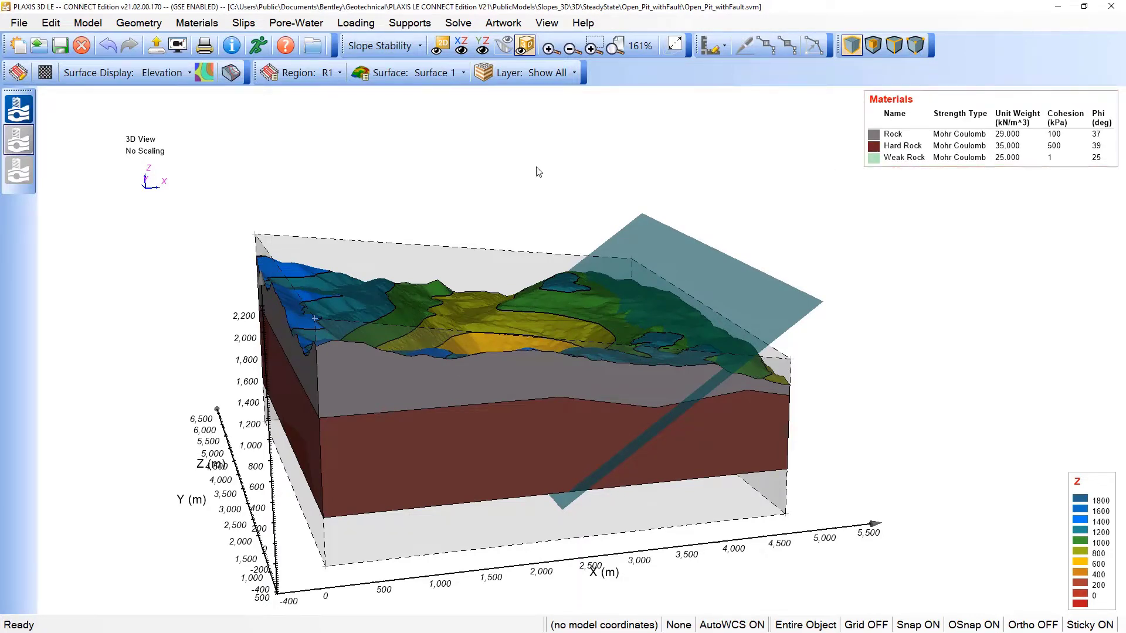
Inspect the Wedge 1 sliding surface parameters unchanged, then view the pit from above
left_click(244, 26)
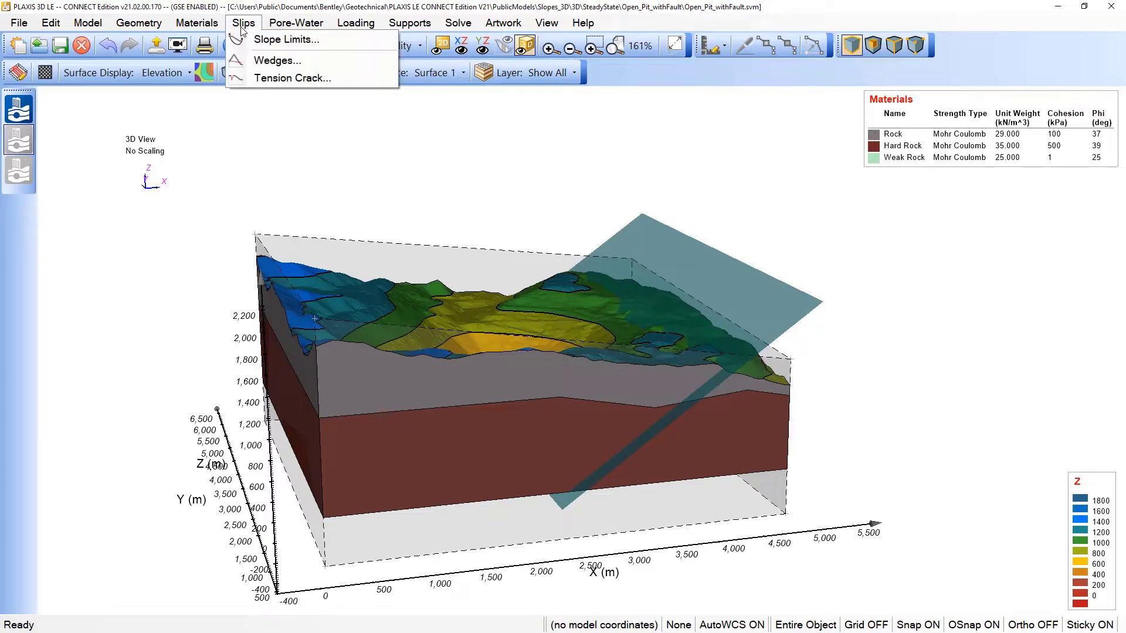
left_click(272, 61)
left_click_drag(450, 194, 223, 84)
left_click(130, 103)
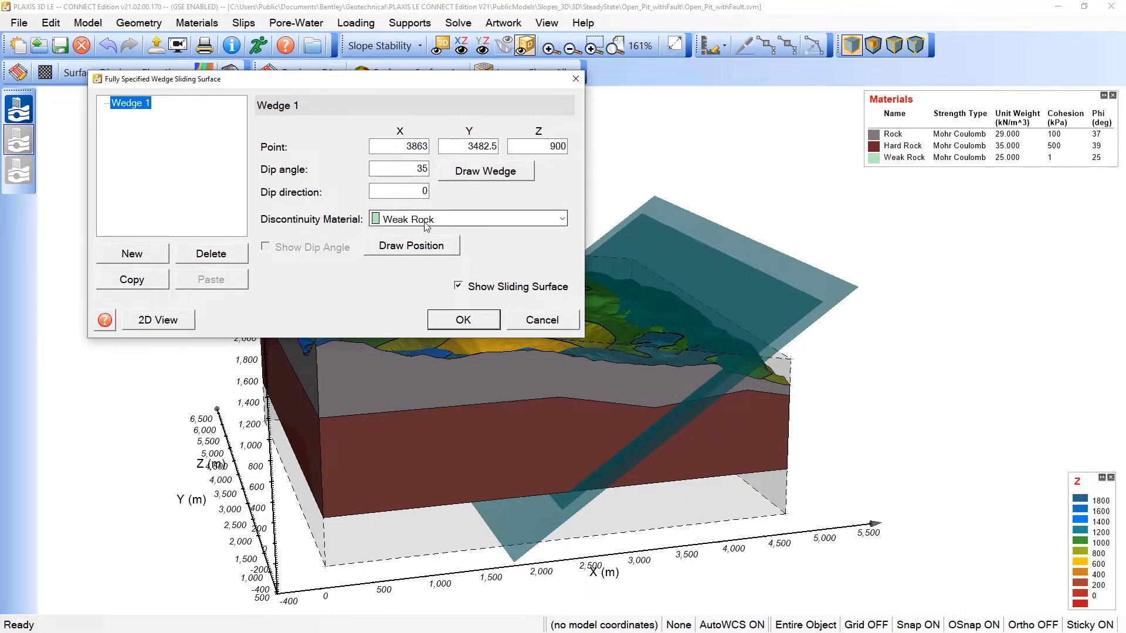
left_click(541, 320)
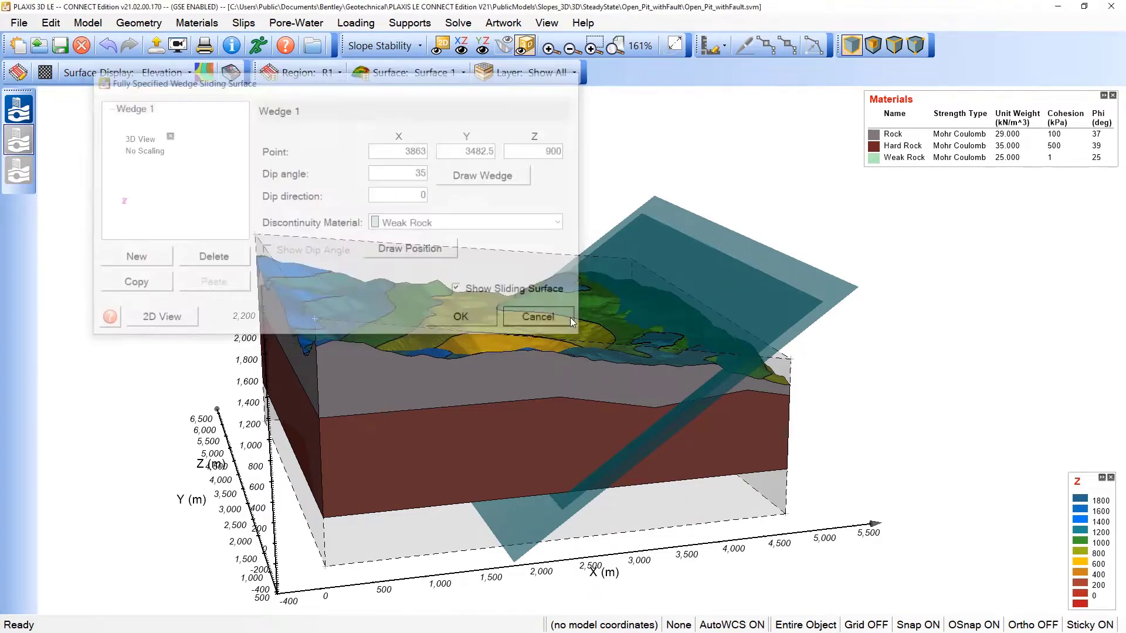
left_click_drag(568, 318, 569, 403)
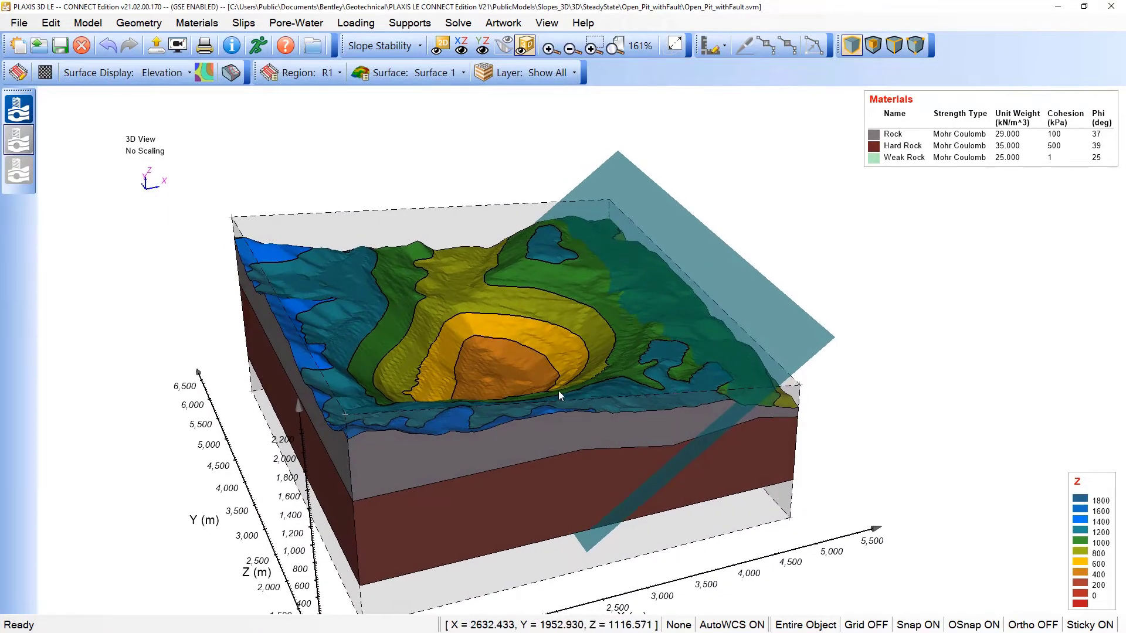
left_click_drag(479, 326, 419, 329)
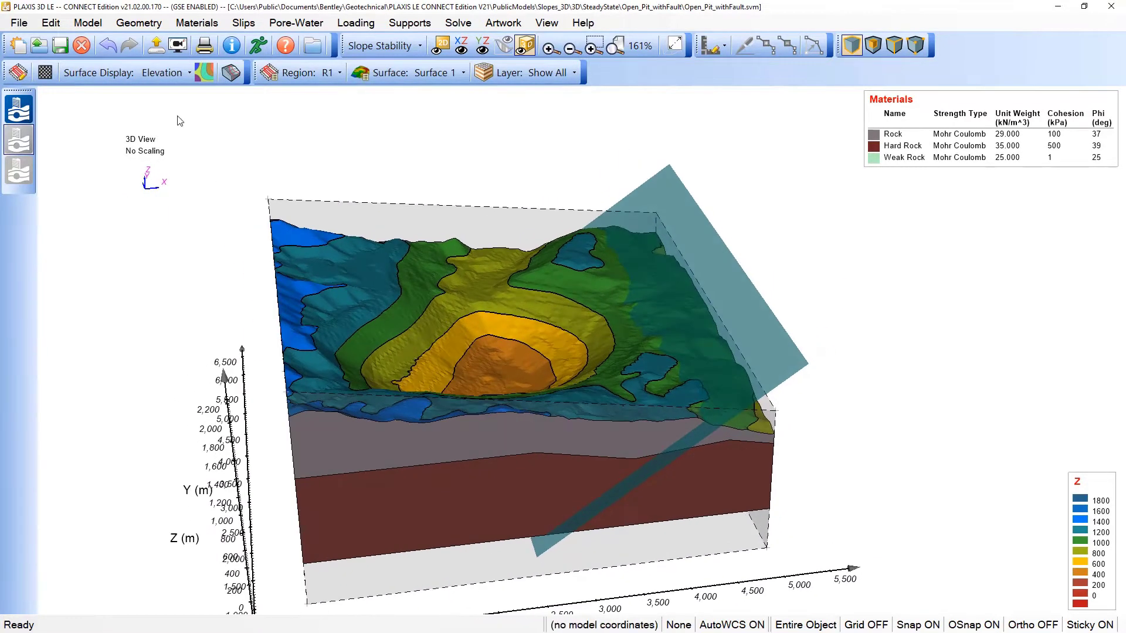
Confirm settings: 30 slices, 0.0010 tolerance, 50 iterations, 5000 m^3 minimum slide volume
left_click(88, 23)
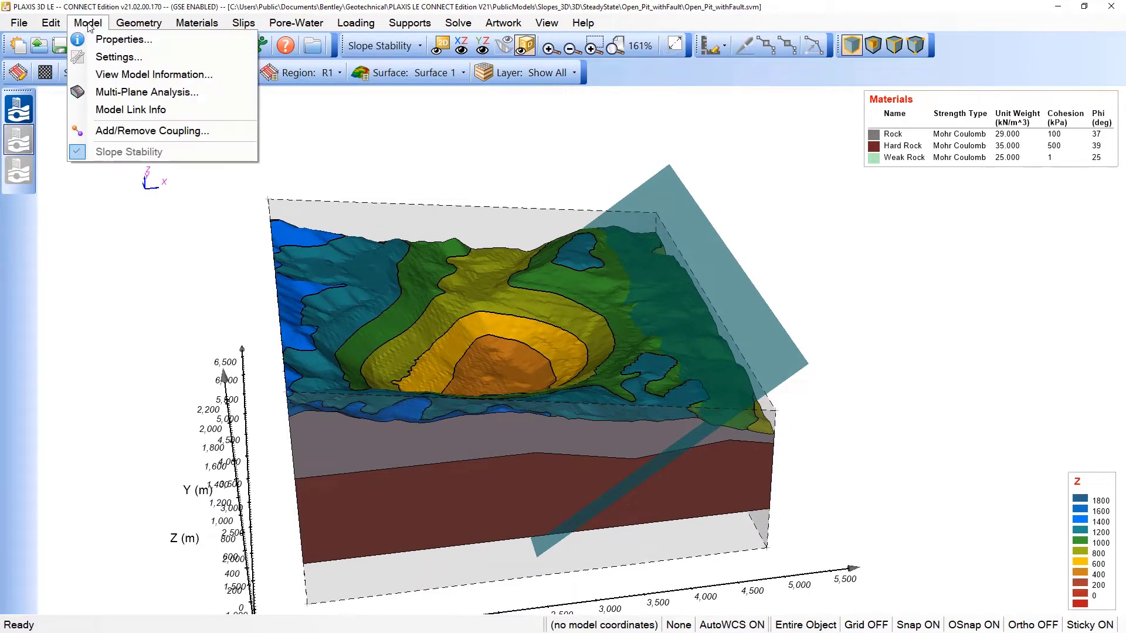
left_click(117, 57)
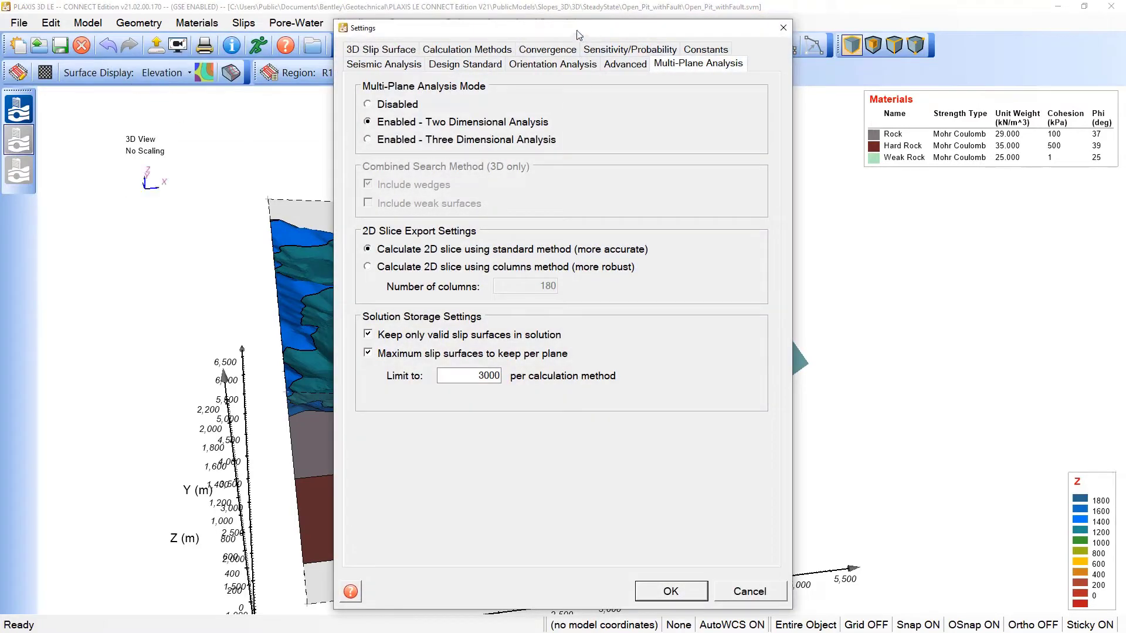
left_click_drag(592, 36, 332, 32)
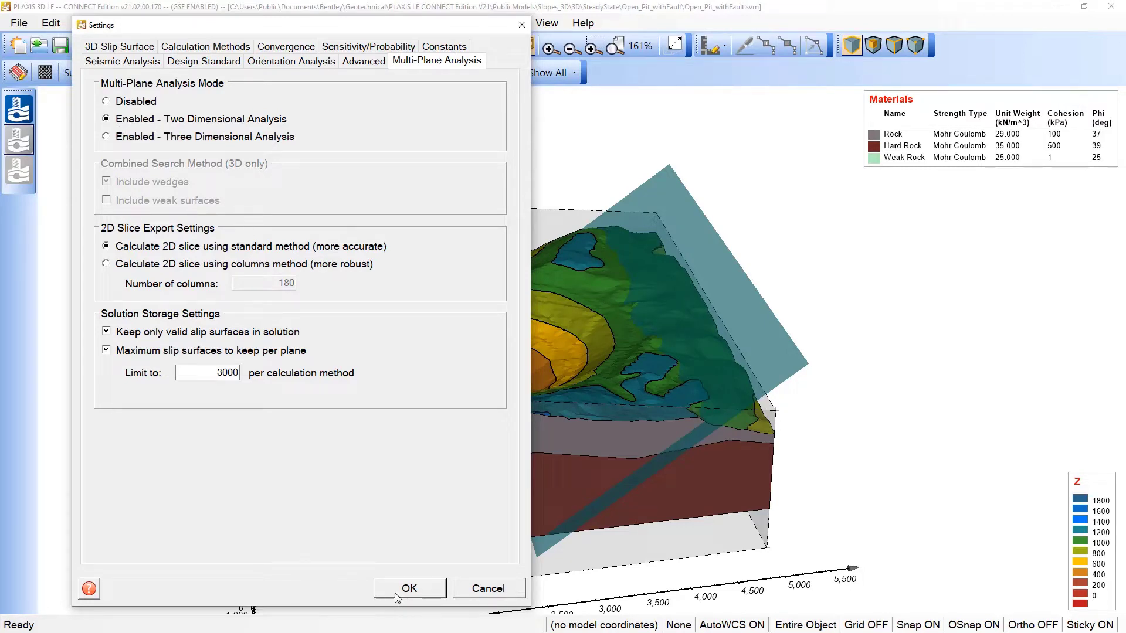
left_click(292, 51)
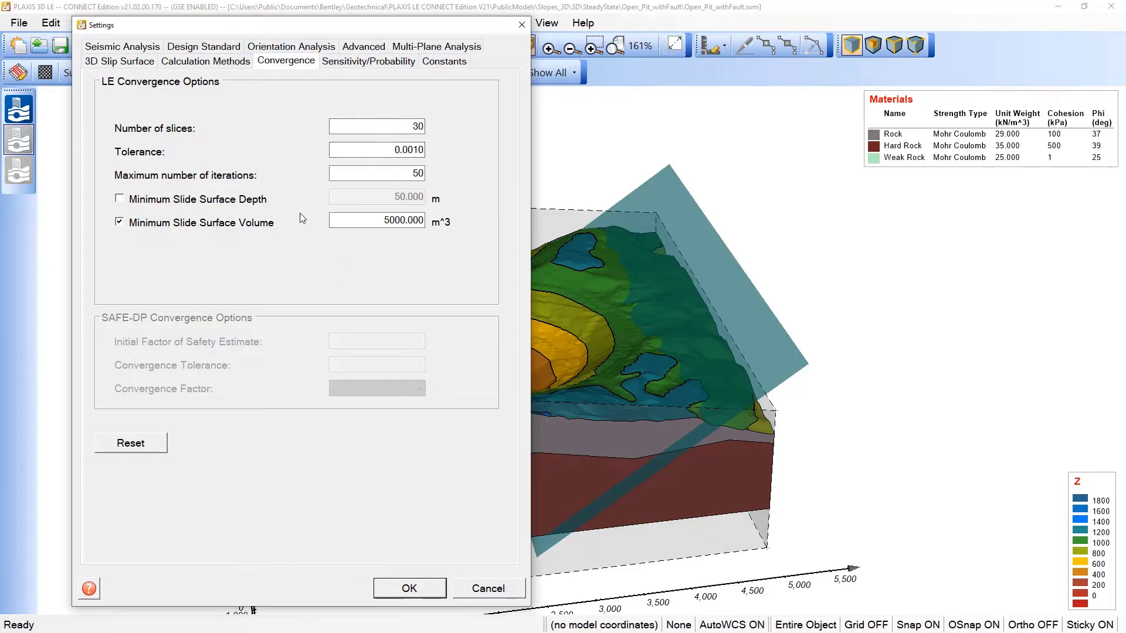
left_click(436, 589)
left_click(103, 25)
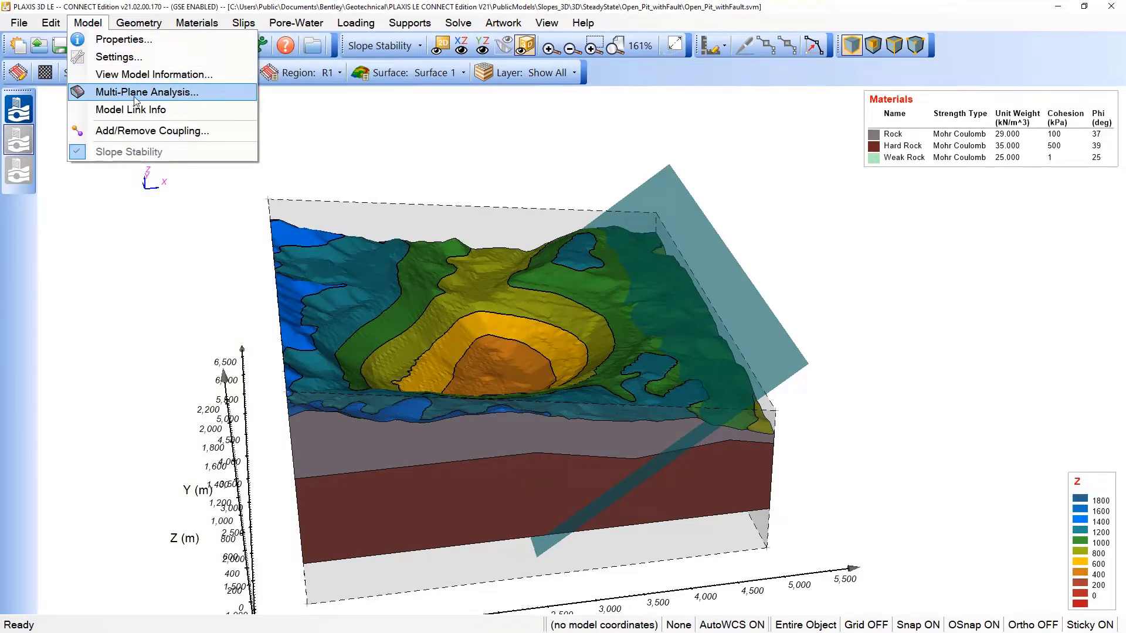
Set the Multi-Plane Analysis distance between new planes to 125 m
left_click(197, 100)
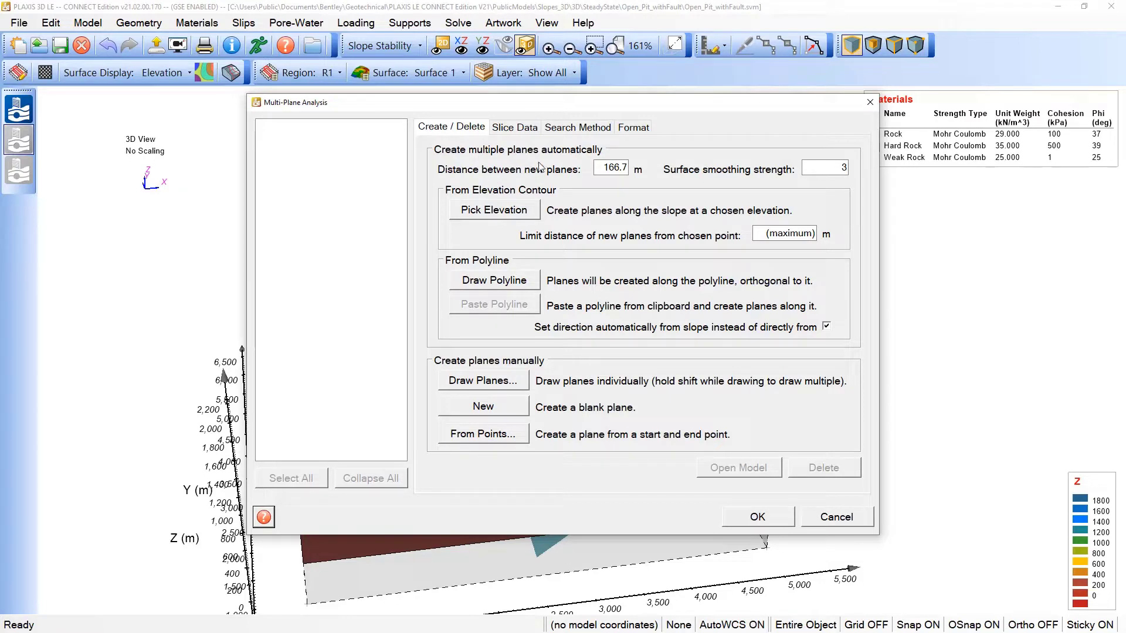
left_click_drag(604, 167, 641, 169)
type("125")
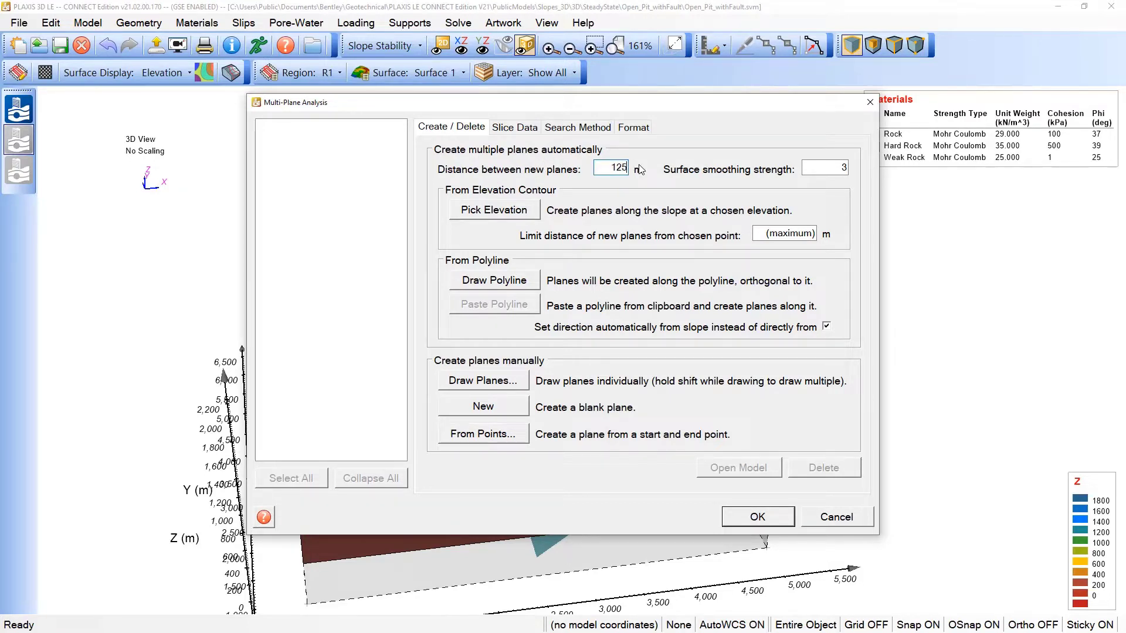
Pick the roughly 696 m pit contour elevation to create analysis planes from Model 44 onward
left_click(530, 211)
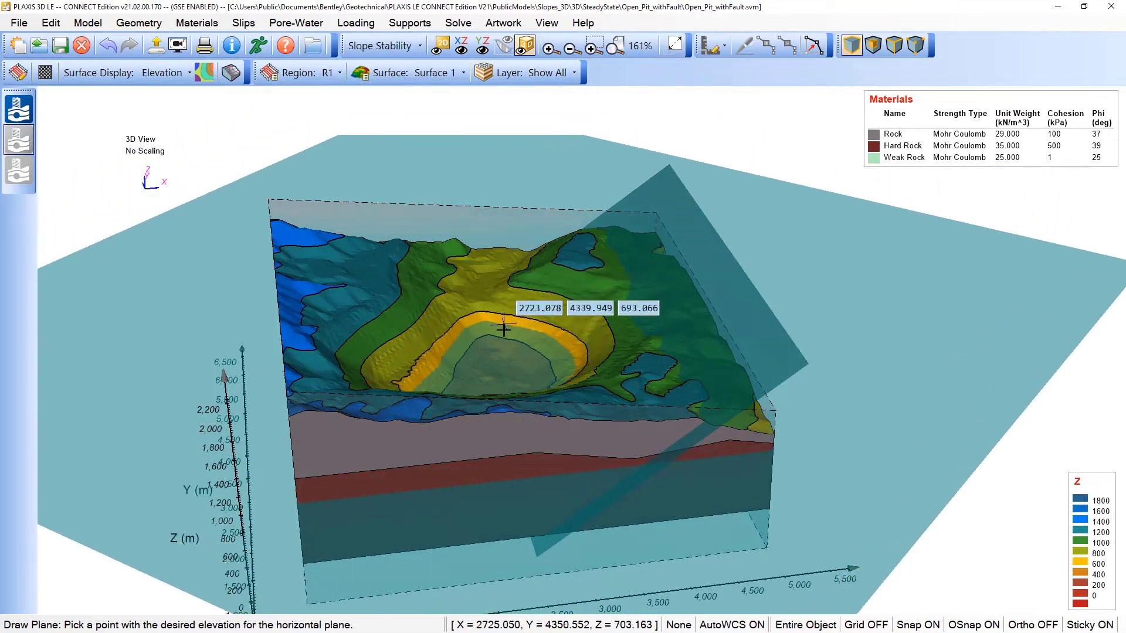
scroll(497, 330, "up", 3)
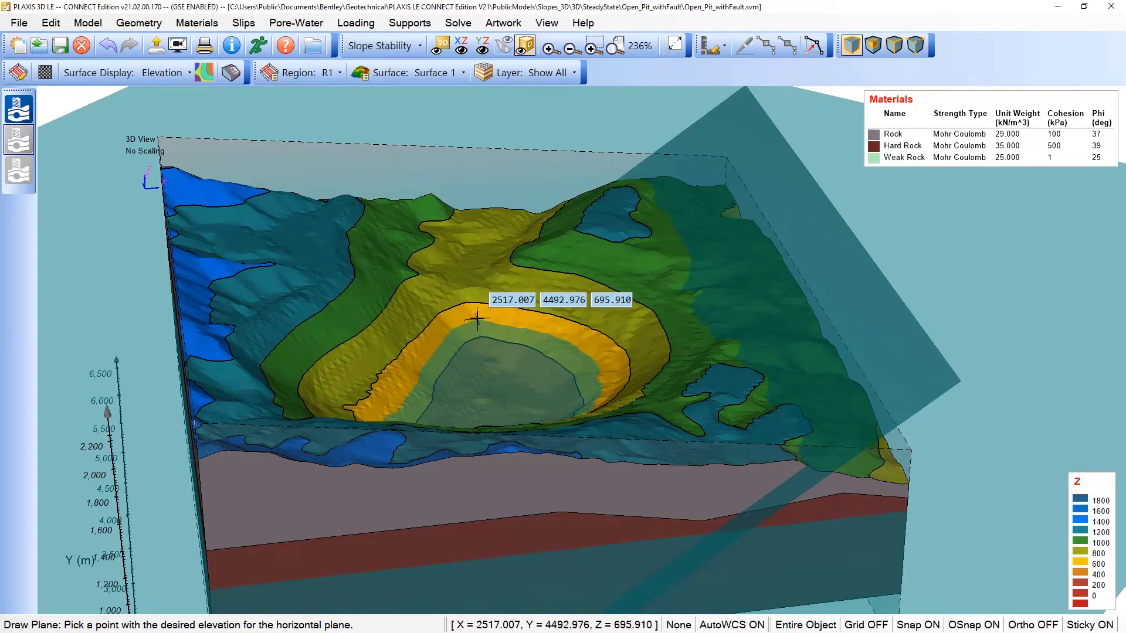
left_click(477, 317)
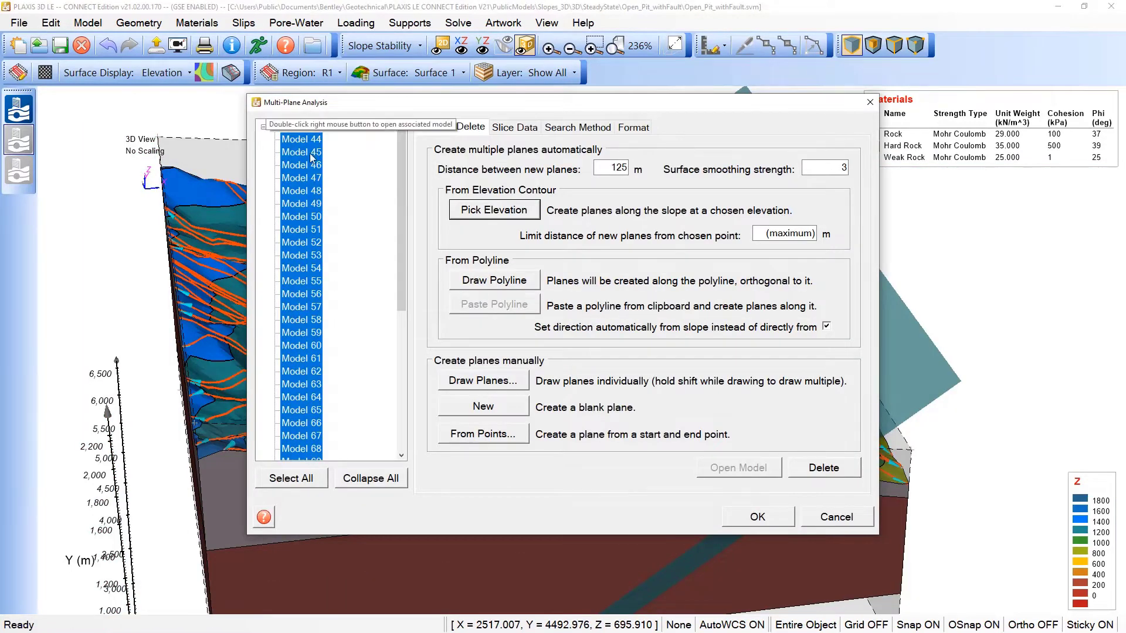
scroll(305, 329, "down", 7)
scroll(313, 411, "up", 7)
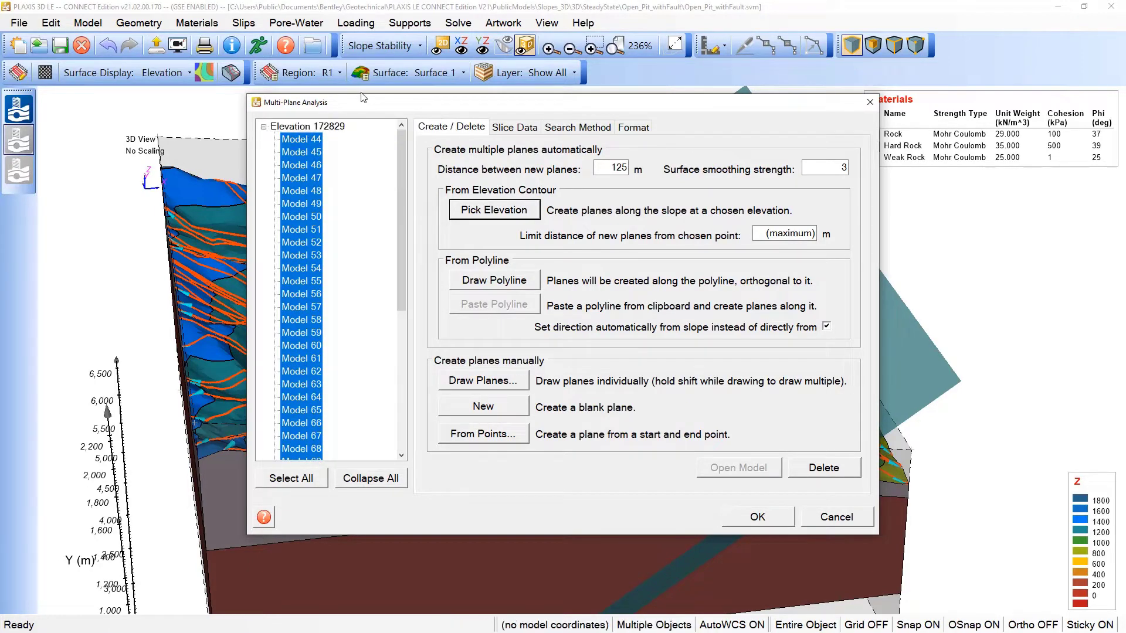
left_click_drag(365, 103, 772, 92)
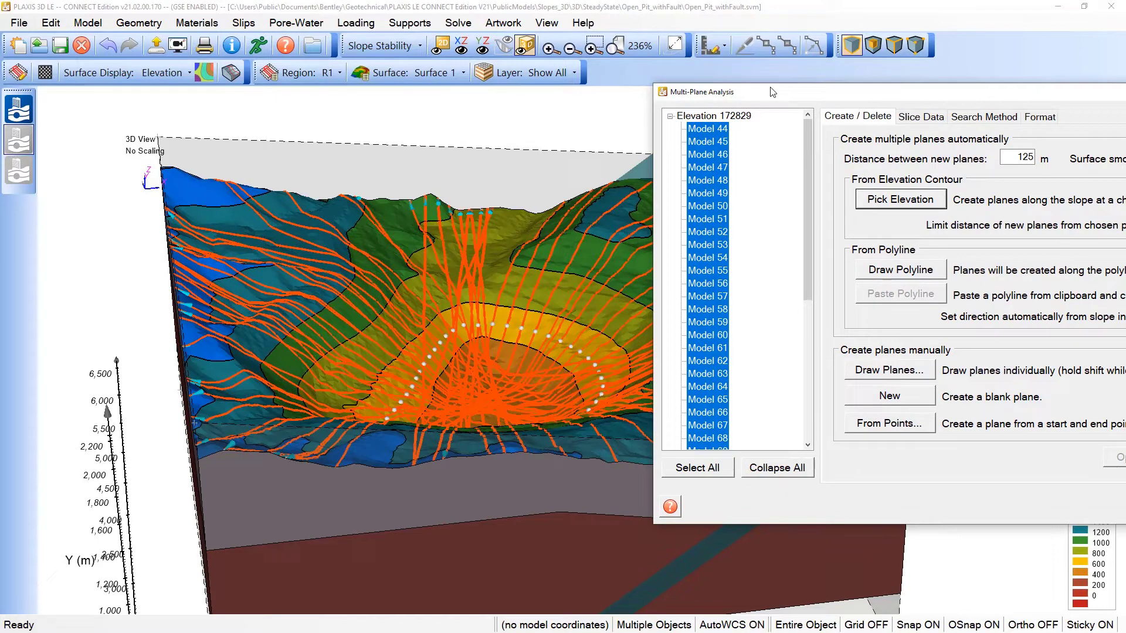
Replace the 4168.03 crest and the toe search limits with 900 for all generated planes
left_click_drag(772, 92, 594, 85)
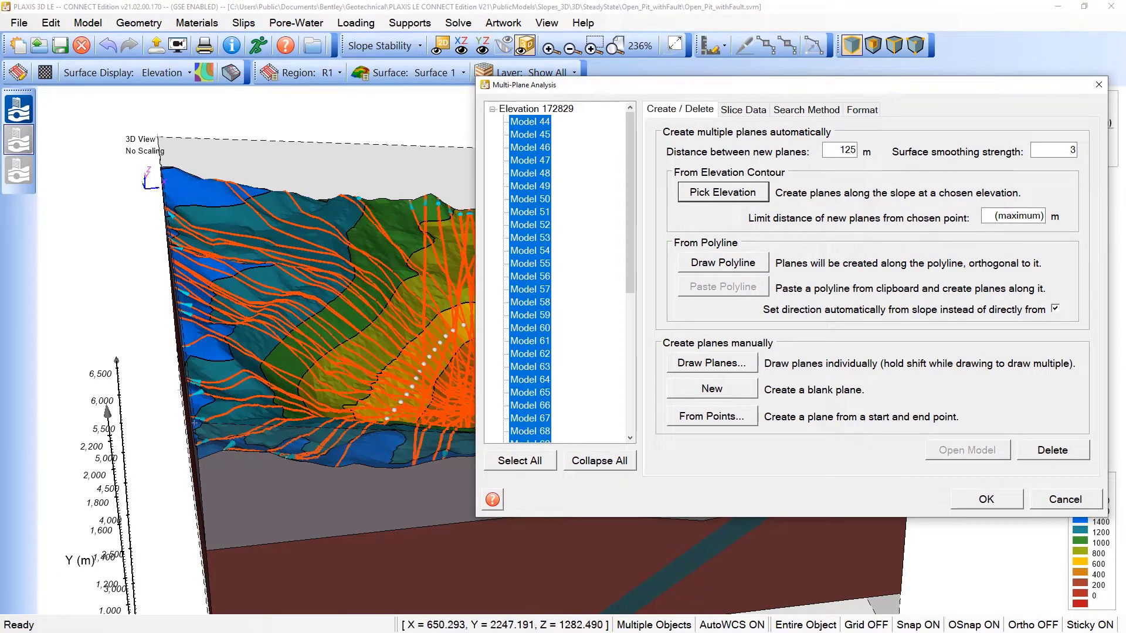
left_click(746, 110)
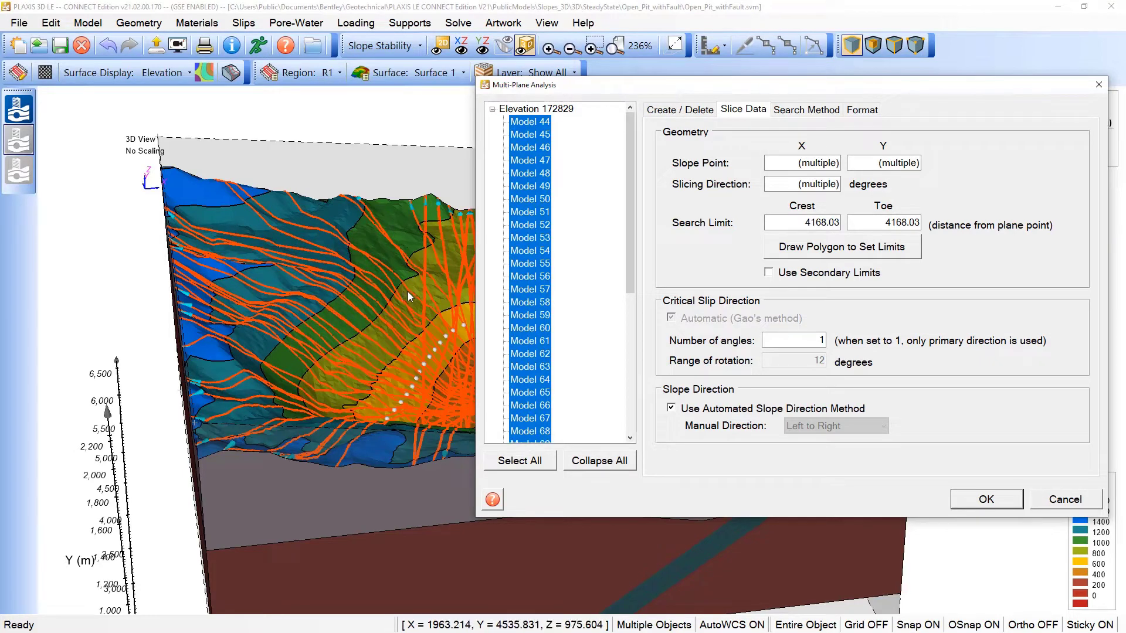
left_click(798, 223)
left_click_drag(799, 222, 848, 223)
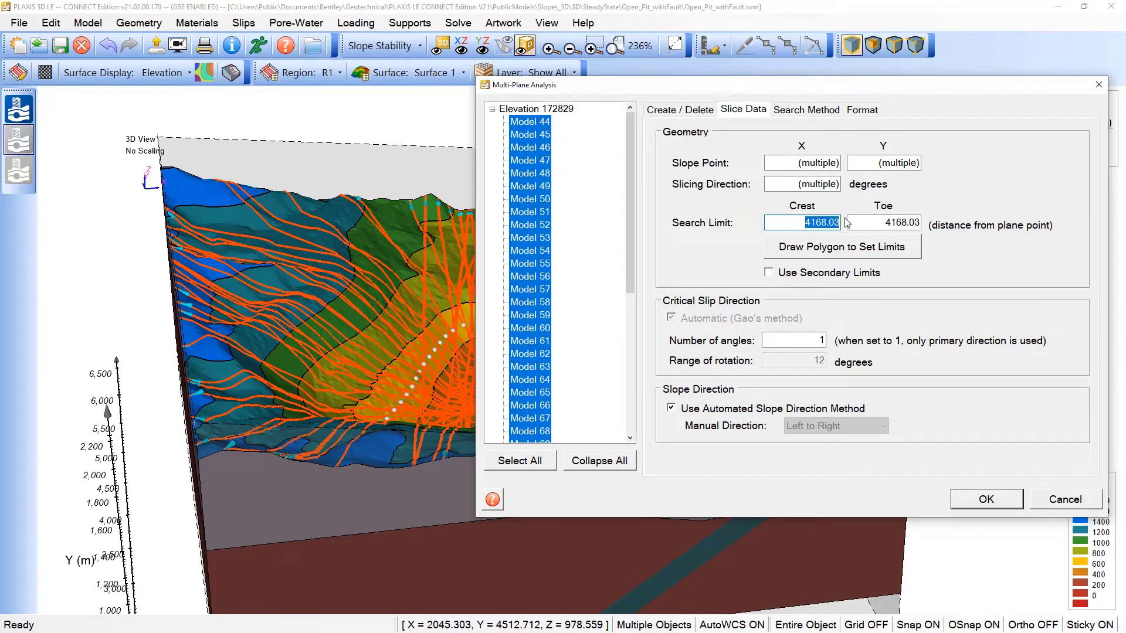
type("900")
left_click_drag(859, 222, 932, 224)
type("90")
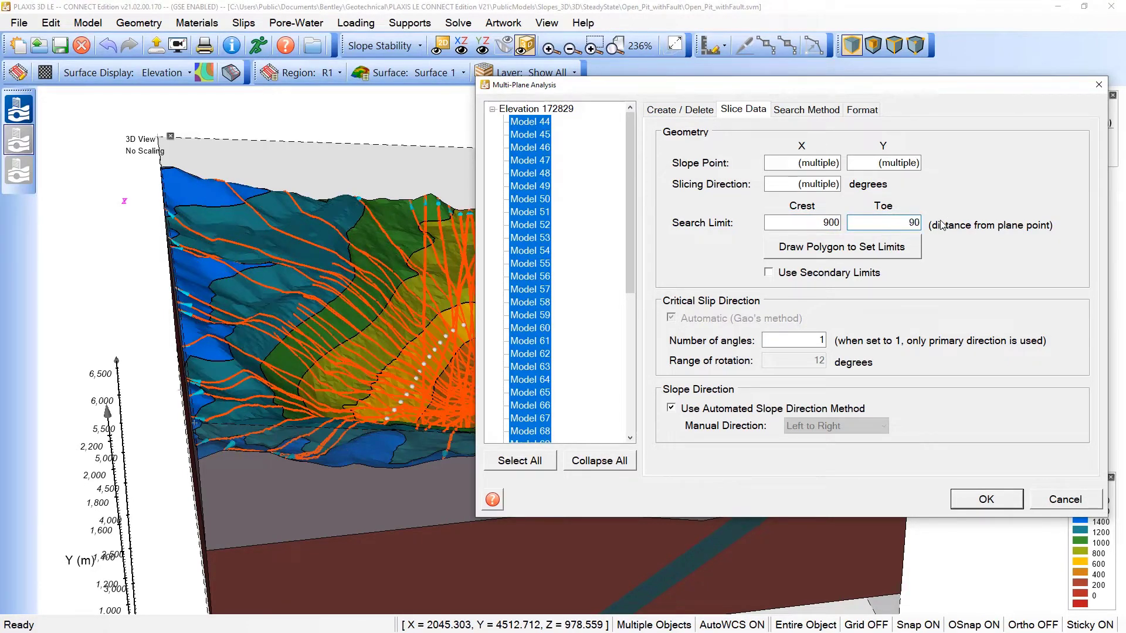
left_click(806, 224)
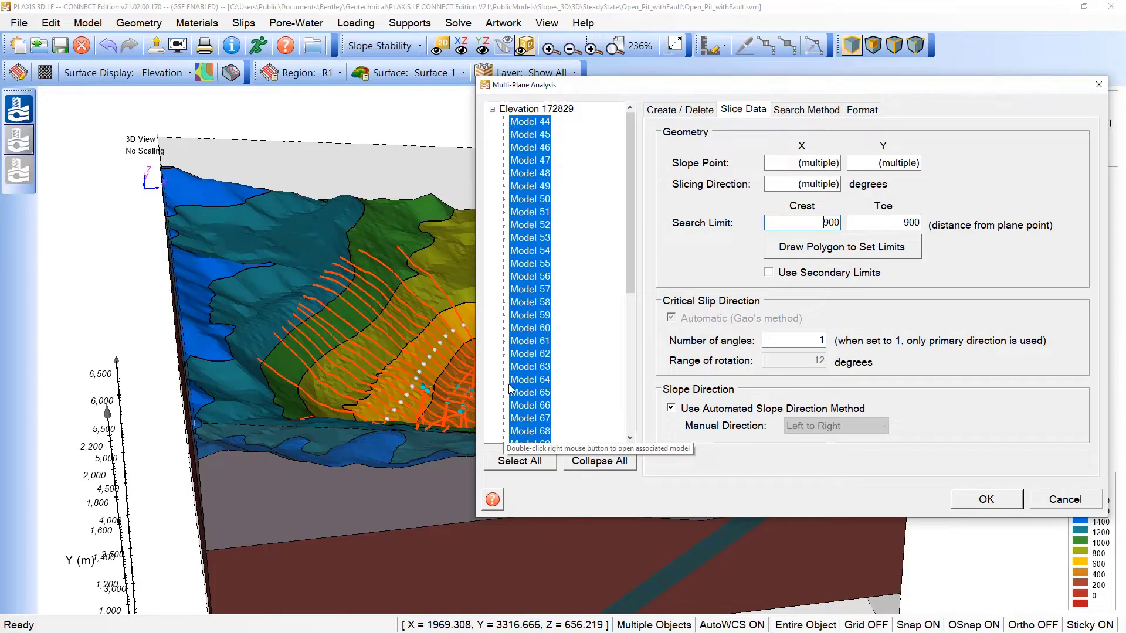
Set Number of angles to 3 with a 12-degree rotation range for every plane
left_click_drag(629, 92, 575, 75)
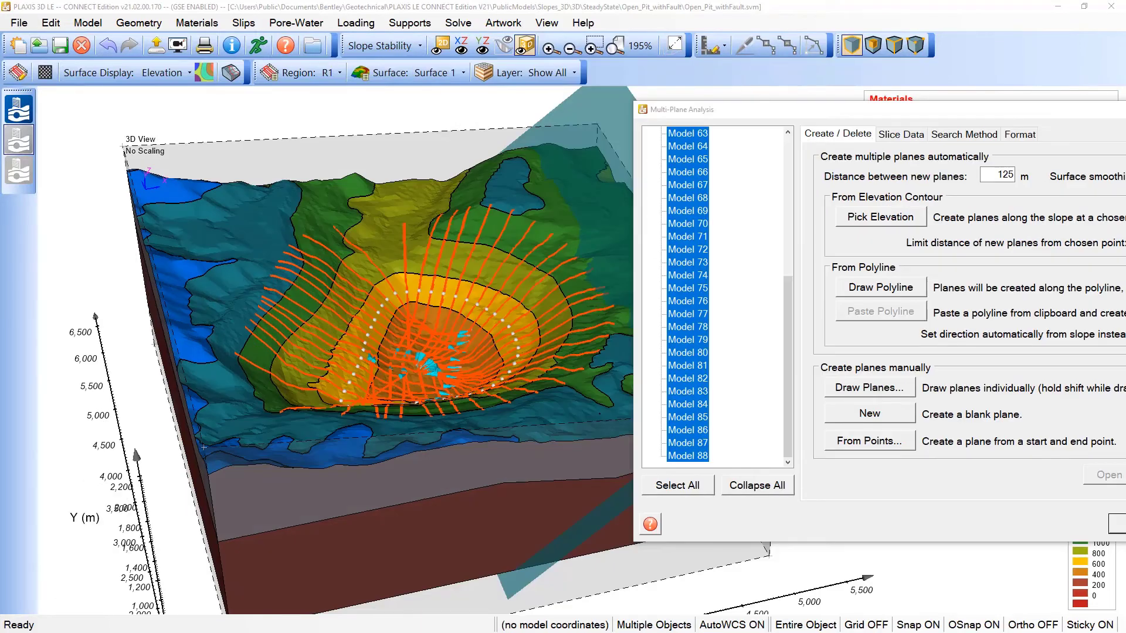
left_click(912, 137)
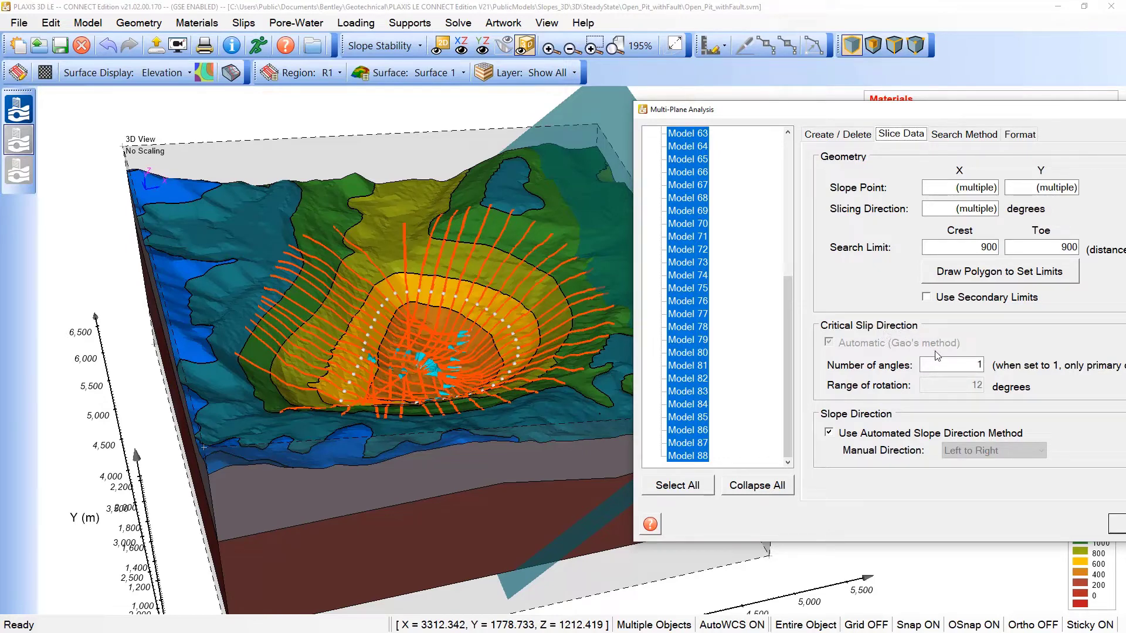
left_click_drag(955, 360, 985, 359)
left_click(981, 247)
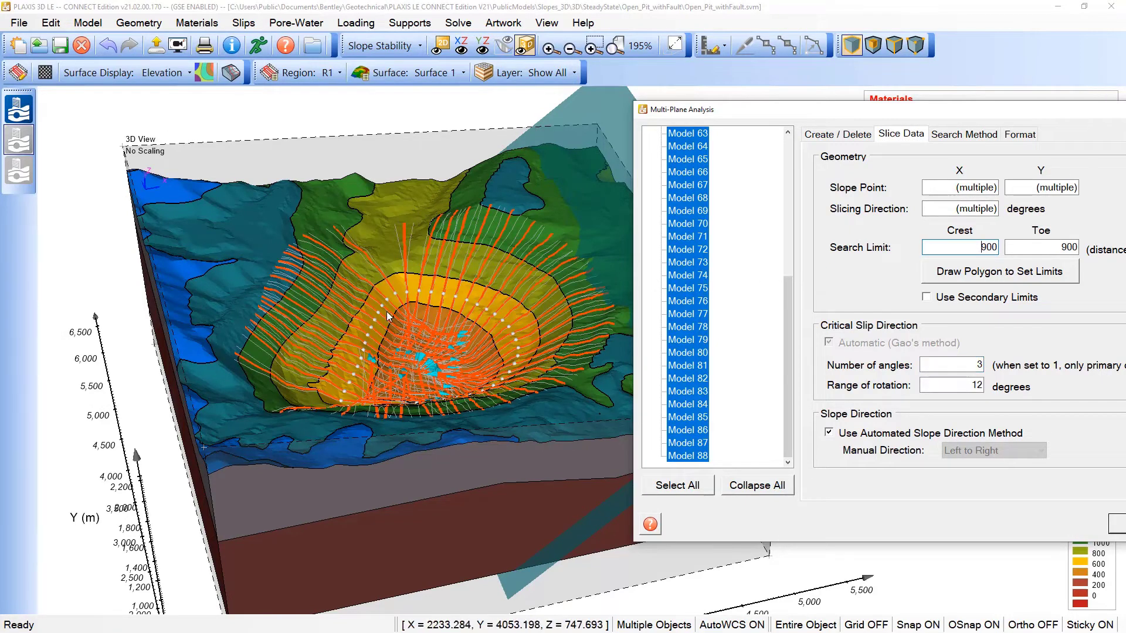
scroll(470, 164, "up", 4)
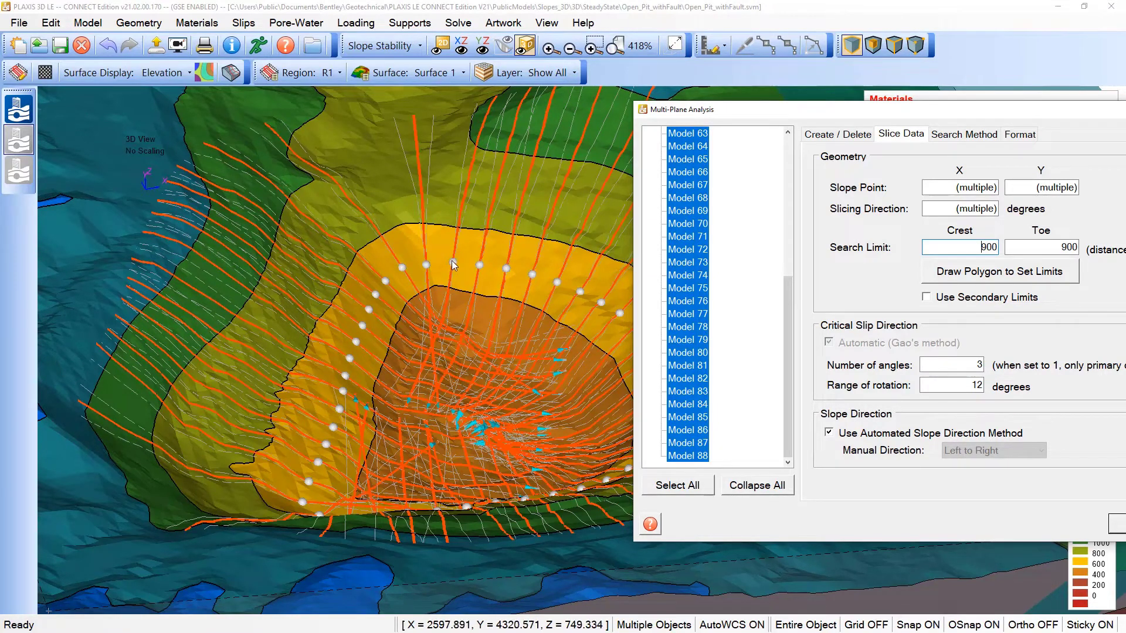
Switch to circular Slope Search with 600 surfaces and apply the multi-plane settings
left_click(979, 137)
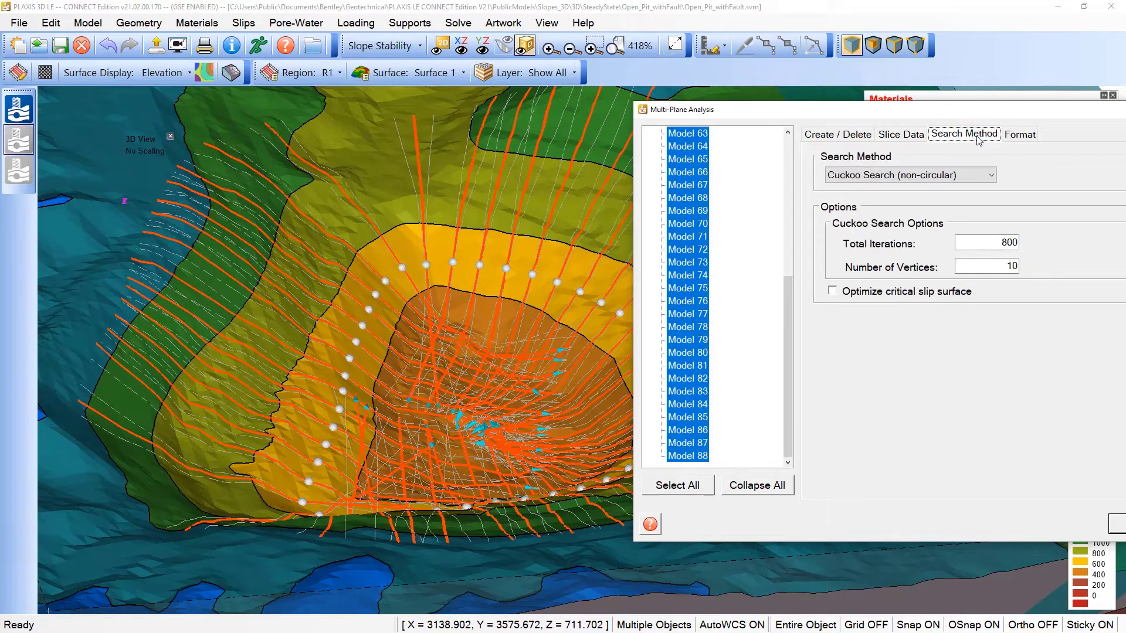
left_click(988, 176)
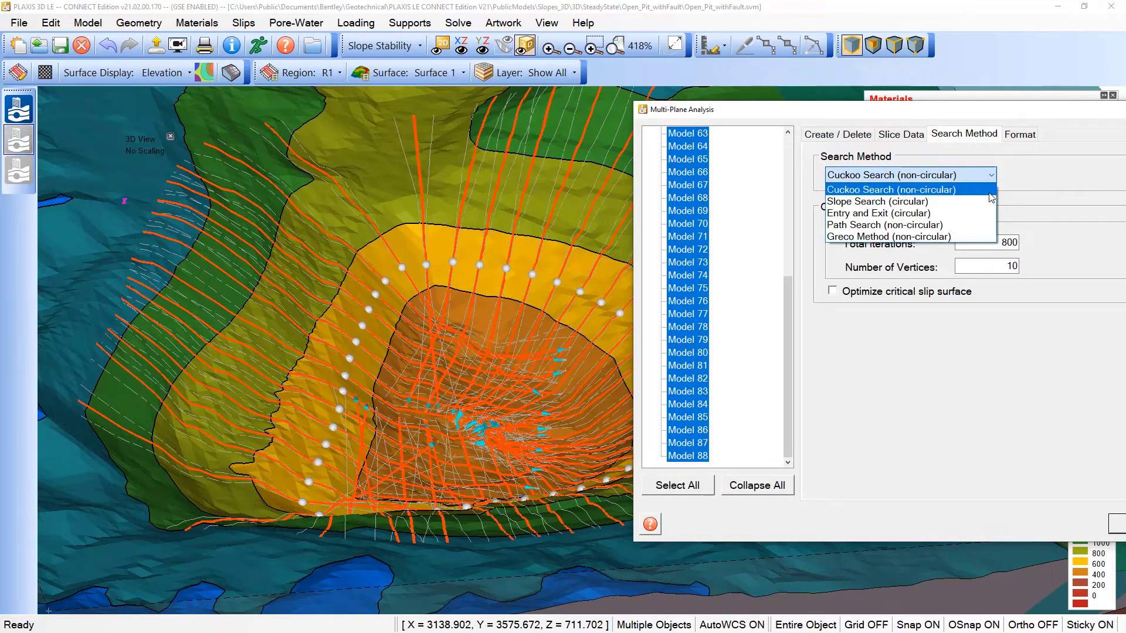
left_click(910, 202)
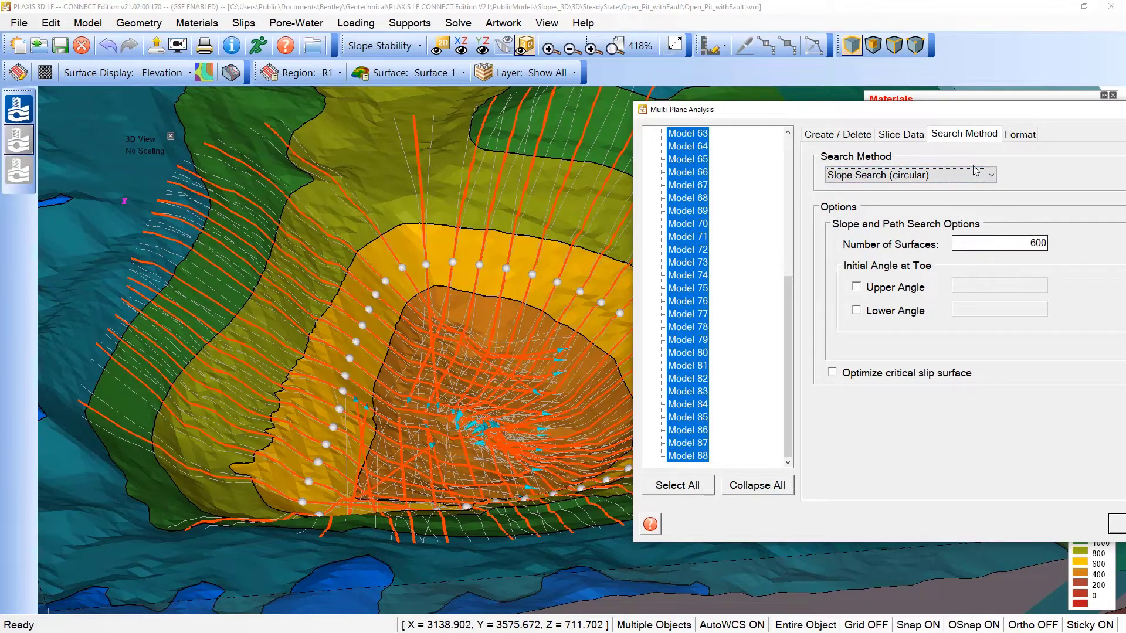
left_click_drag(979, 110, 806, 81)
left_click(993, 495)
scroll(415, 223, "down", 3)
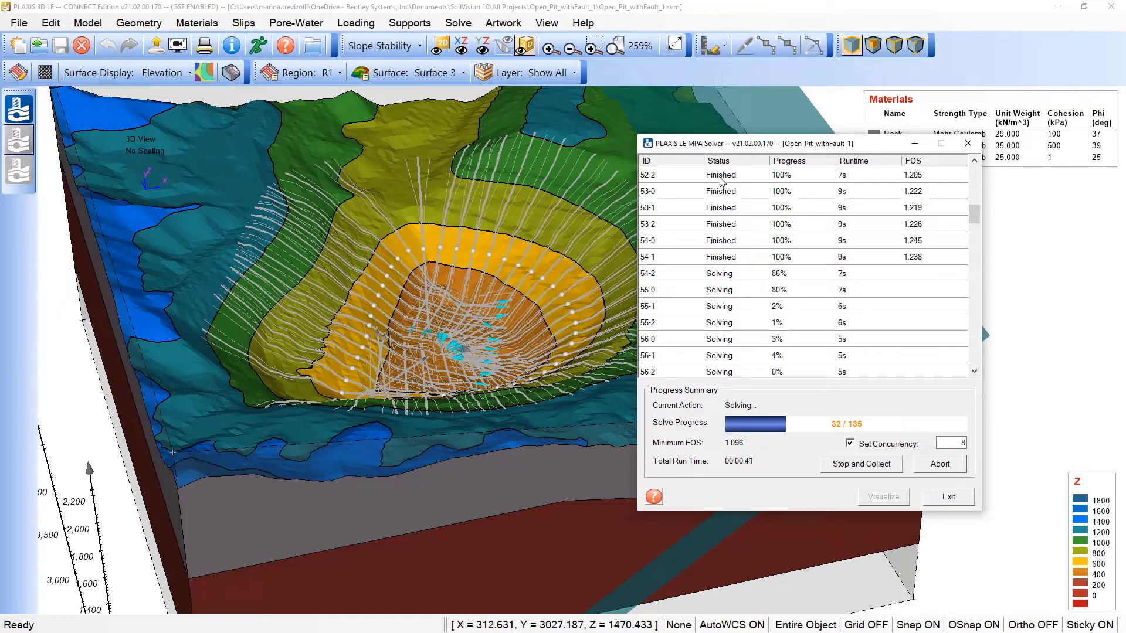
Let the MPA solver finish all 135 plane analyses, reaching minimum FOS 0.967
scroll(762, 182, "down", 1)
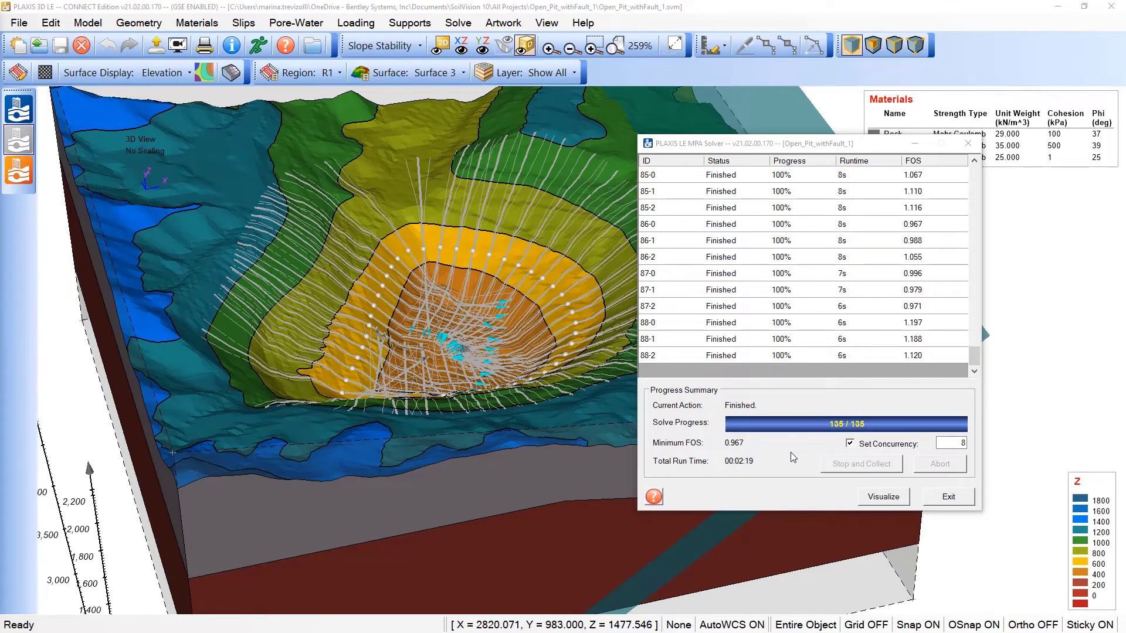
Load the results in PLAXIS LE Output and orbit around the pit's FOS-labelled slip surfaces
left_click(896, 499)
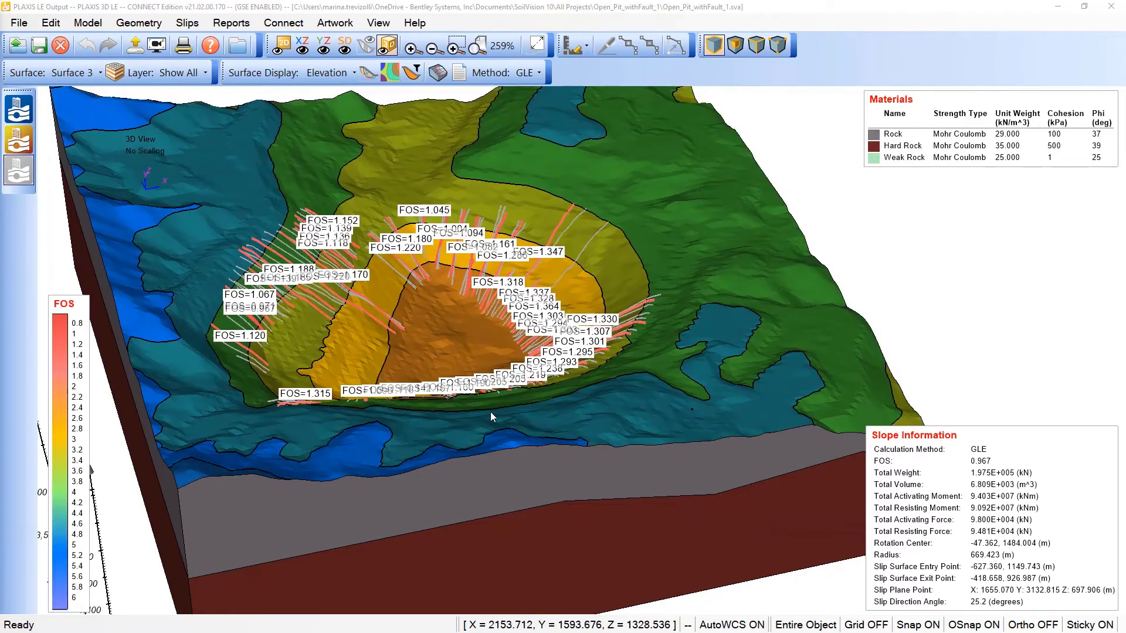
scroll(482, 538, "up", 3)
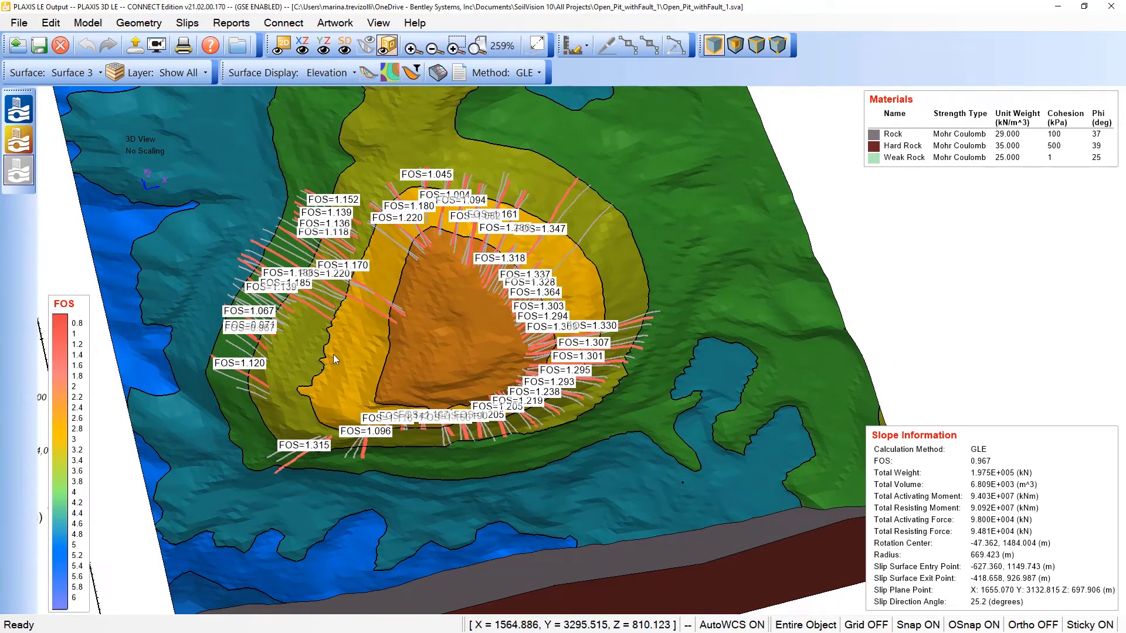
middle_click_drag(333, 355, 431, 371)
scroll(434, 367, "up", 3)
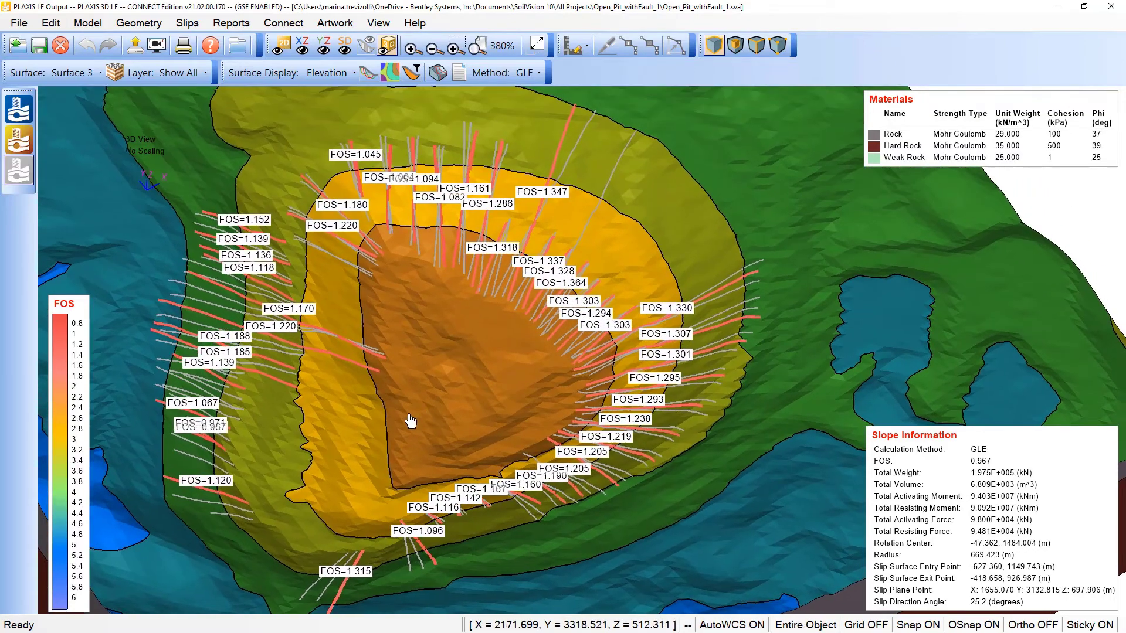
middle_click_drag(400, 422, 224, 347)
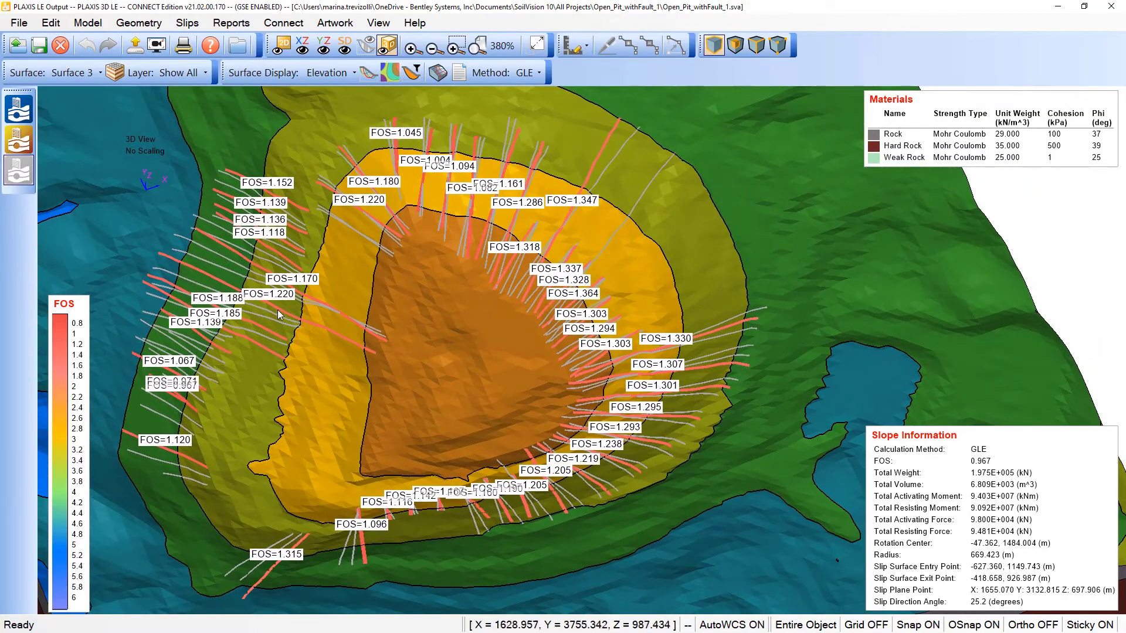
scroll(423, 362, "down", 3)
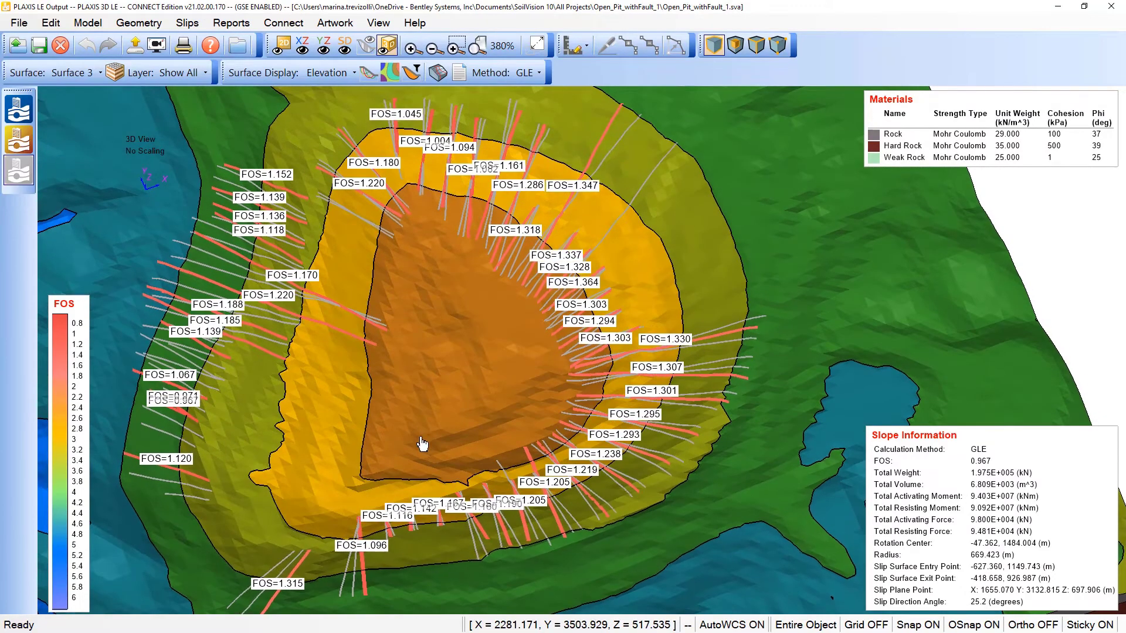
middle_click_drag(424, 339, 433, 359)
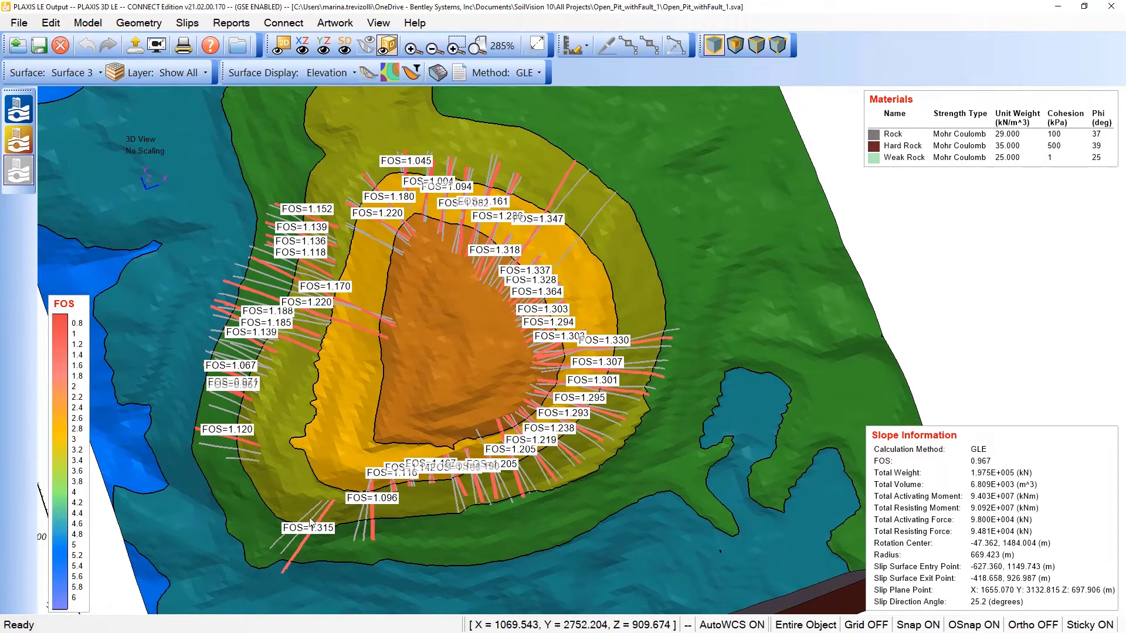
Set the FOS contour Max. Level Value to 2.00, giving levels 0.80 to 2.00
right_click(75, 359)
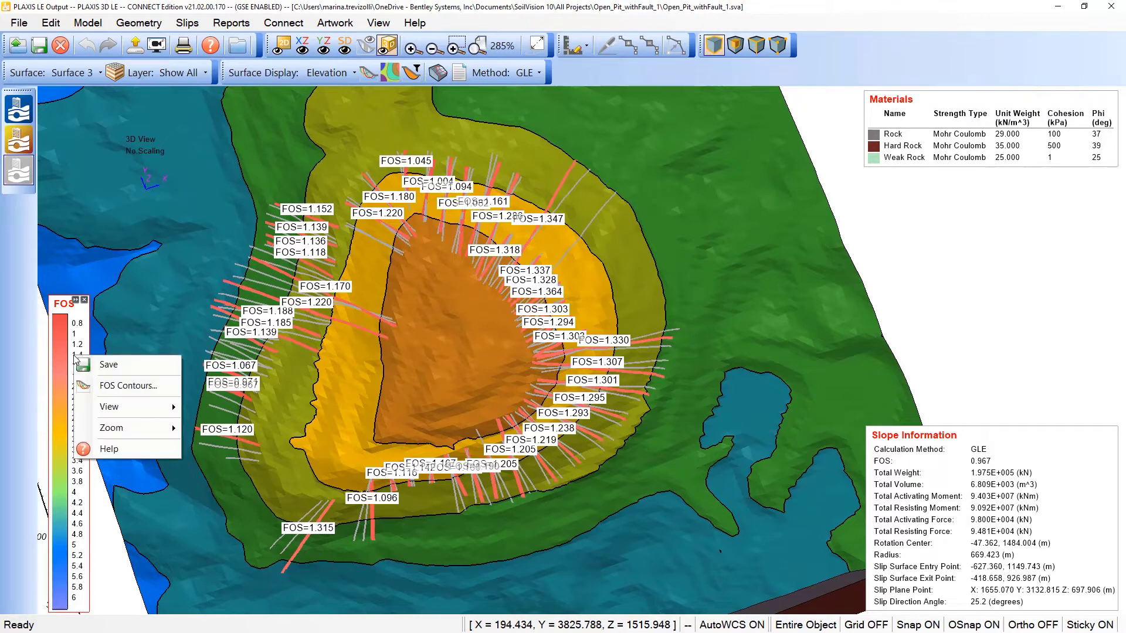
left_click(107, 387)
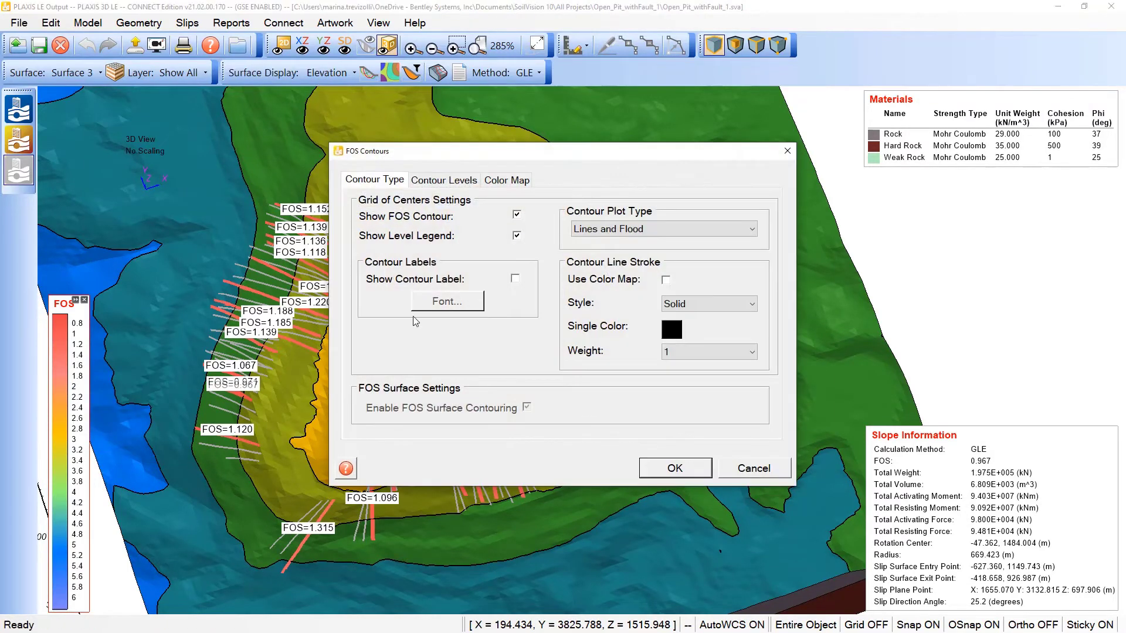
left_click(437, 185)
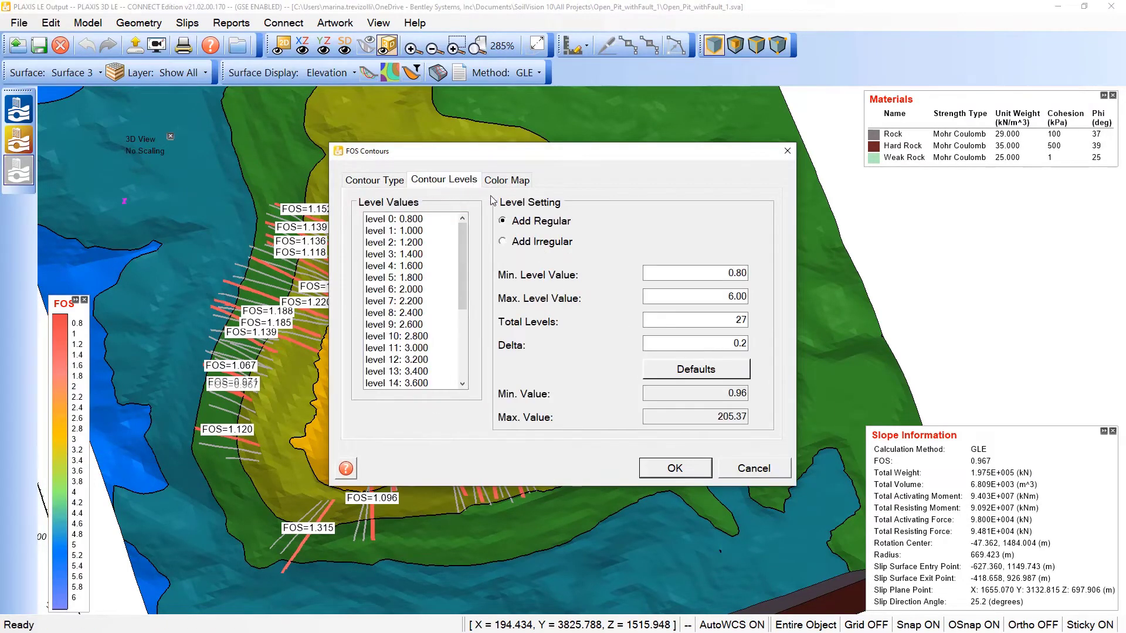
double_click(736, 296)
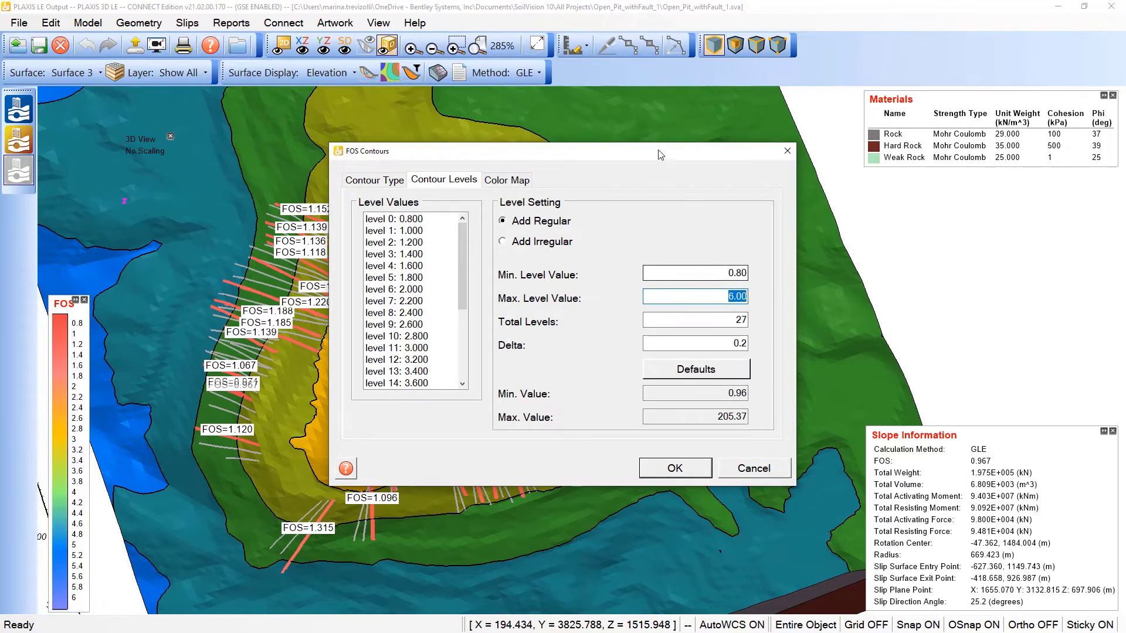
left_click_drag(661, 153, 811, 176)
type("2.00")
key("Tab")
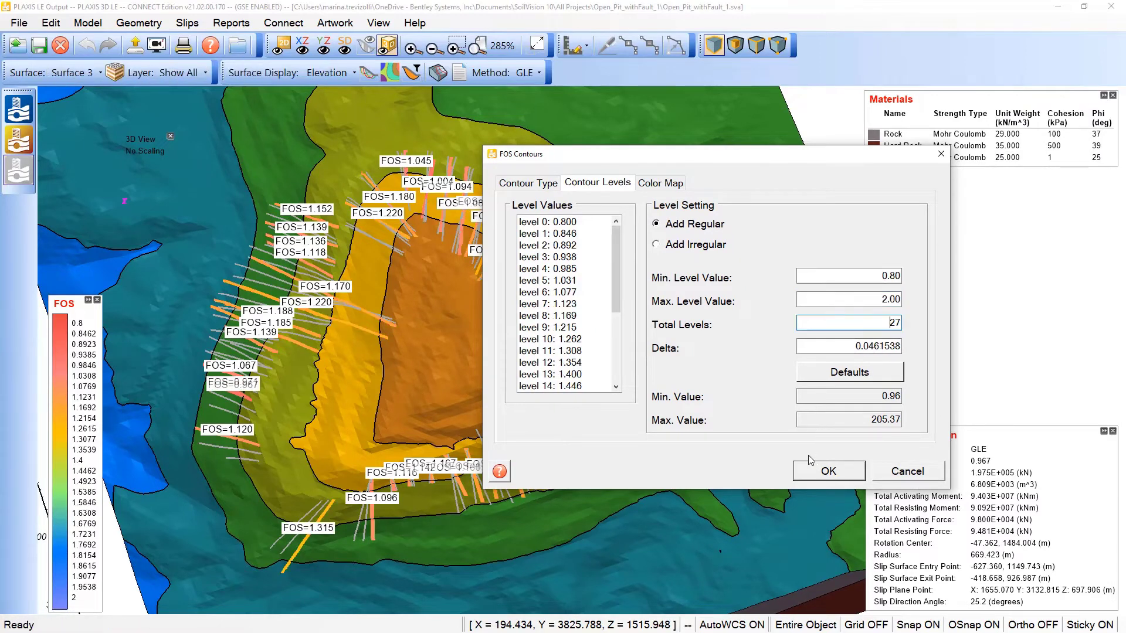
Apply the 0.8–2 contour levels, orbit around the pit, and bring up the Reports menu
left_click(810, 472)
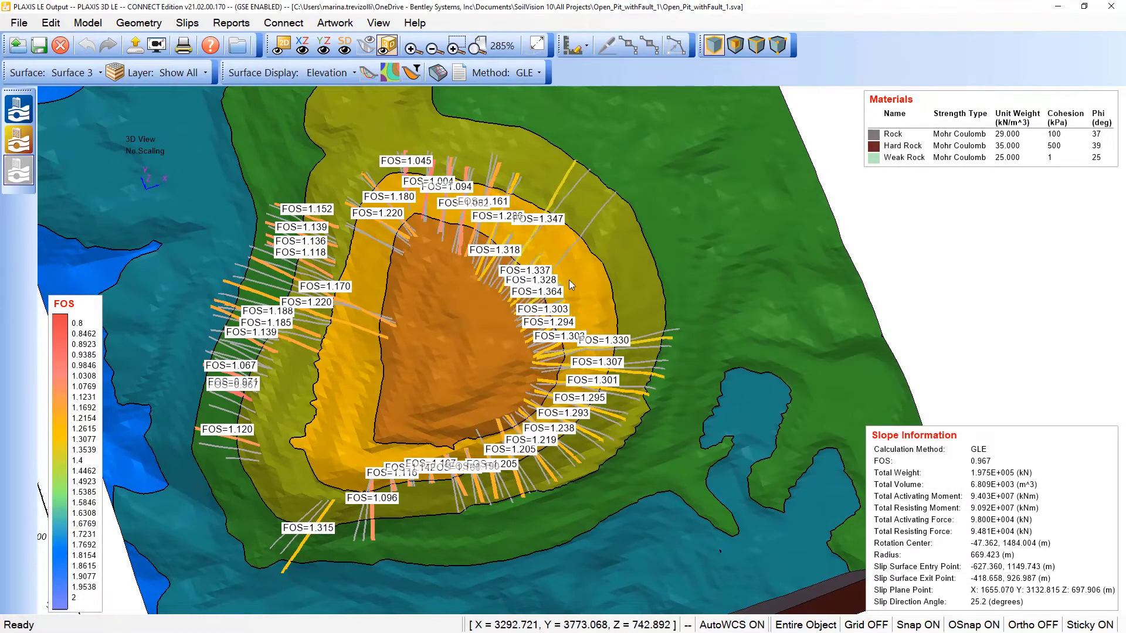
left_click_drag(538, 460, 478, 251)
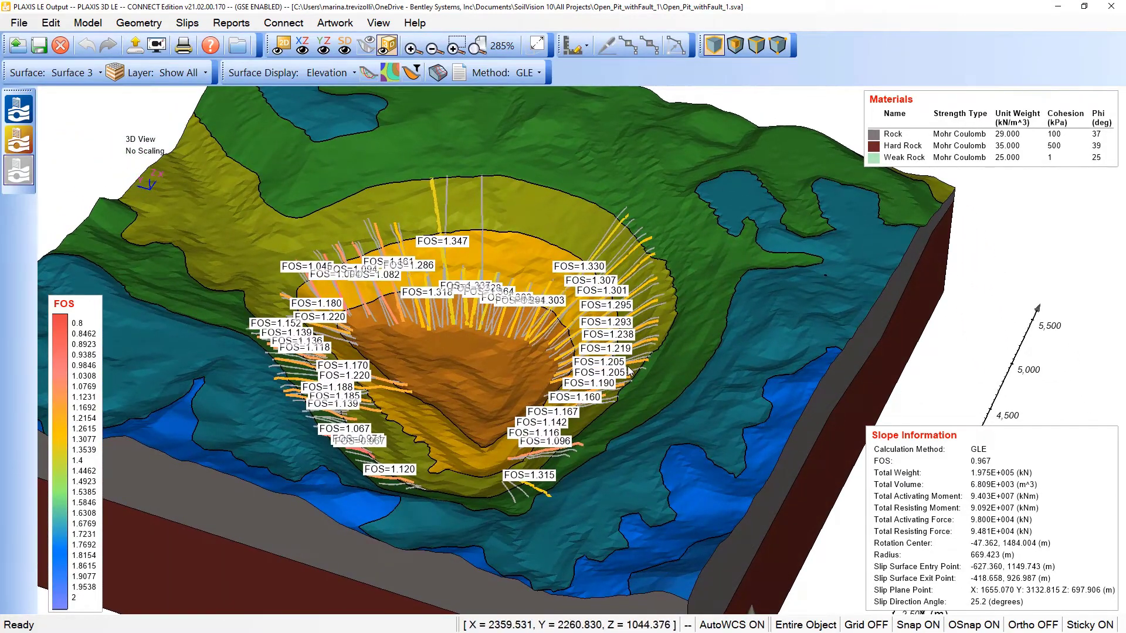
left_click_drag(621, 369, 572, 399)
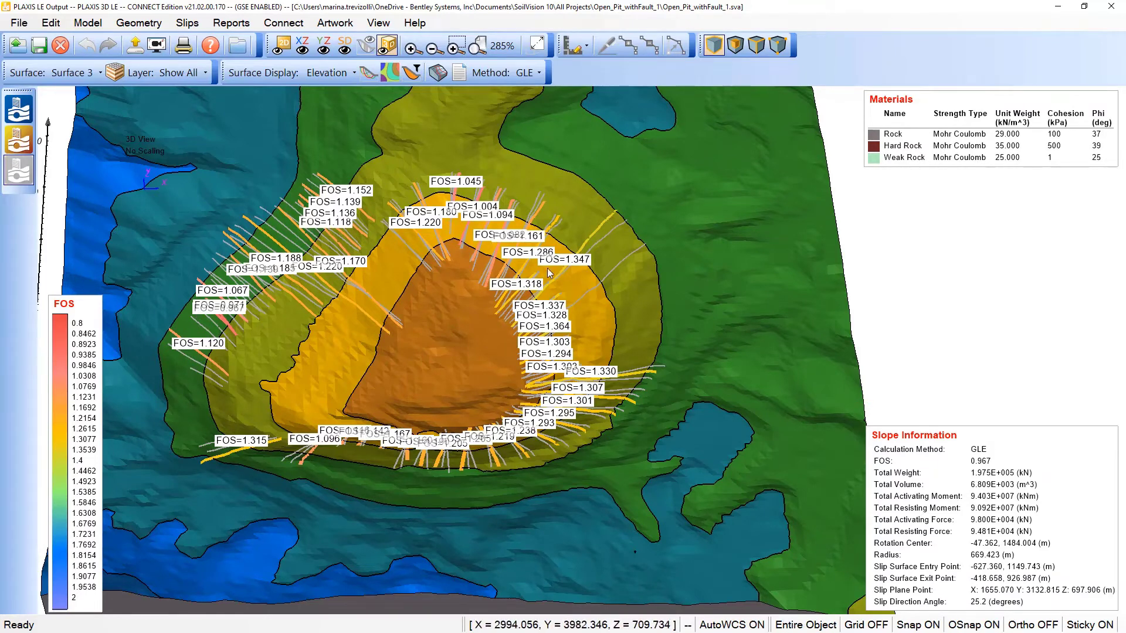
left_click_drag(487, 516, 491, 565)
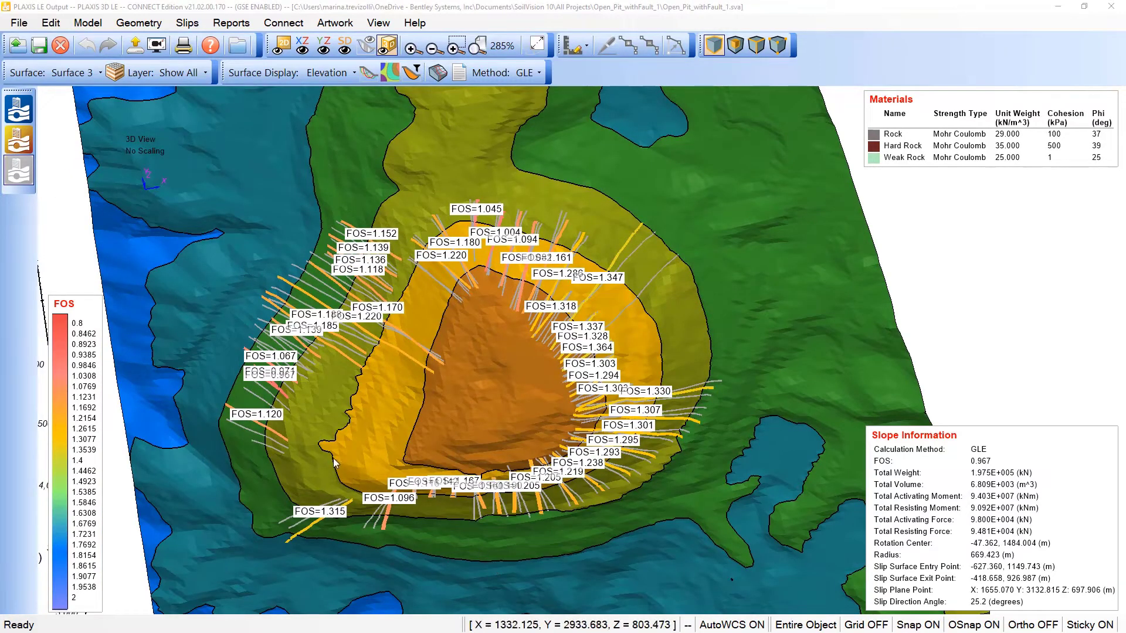
left_click(234, 28)
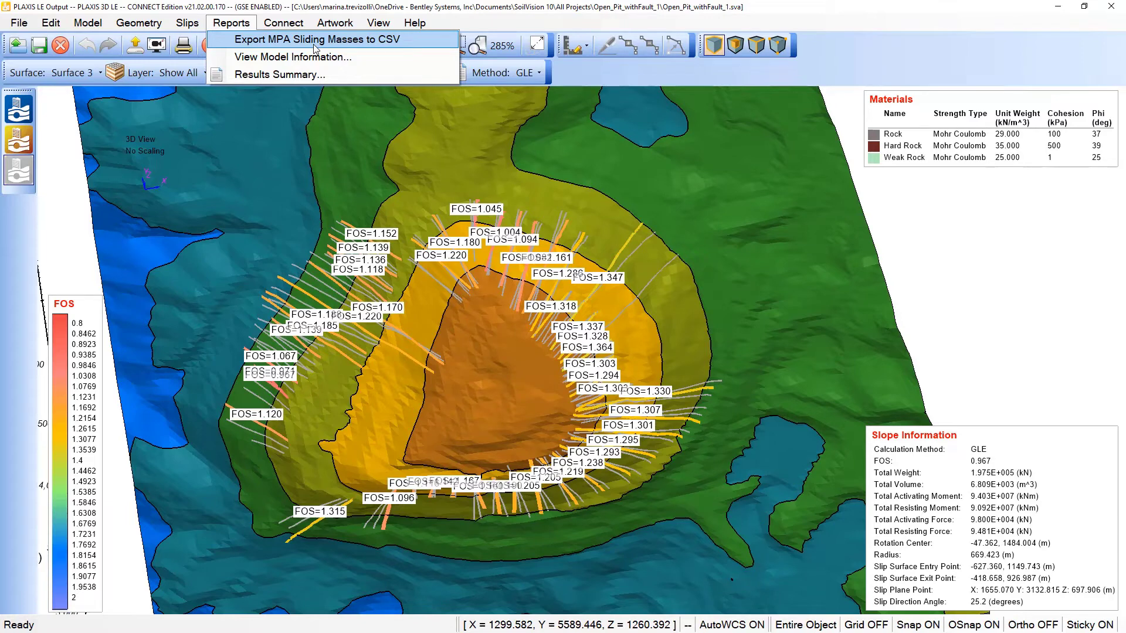
Zoom into the pit top and show a slip surface's multi-plane slices, critical FOS 1.082
left_click(311, 400)
left_click_drag(311, 400, 343, 433)
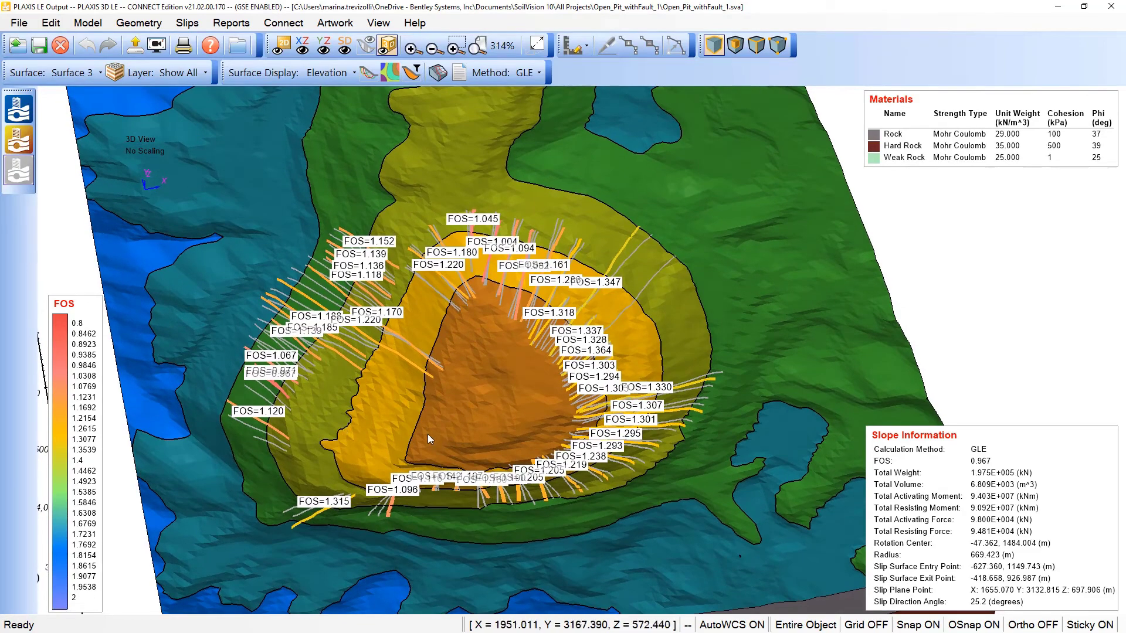
scroll(428, 435, "up", 2)
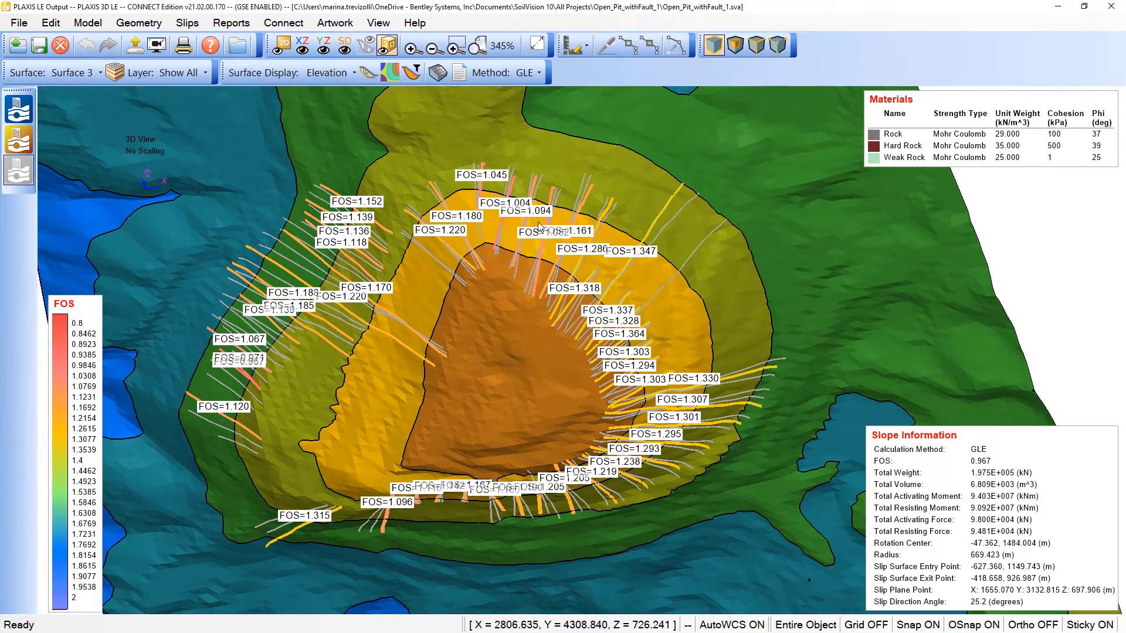
scroll(550, 228, "up", 2)
scroll(550, 228, "up", 2)
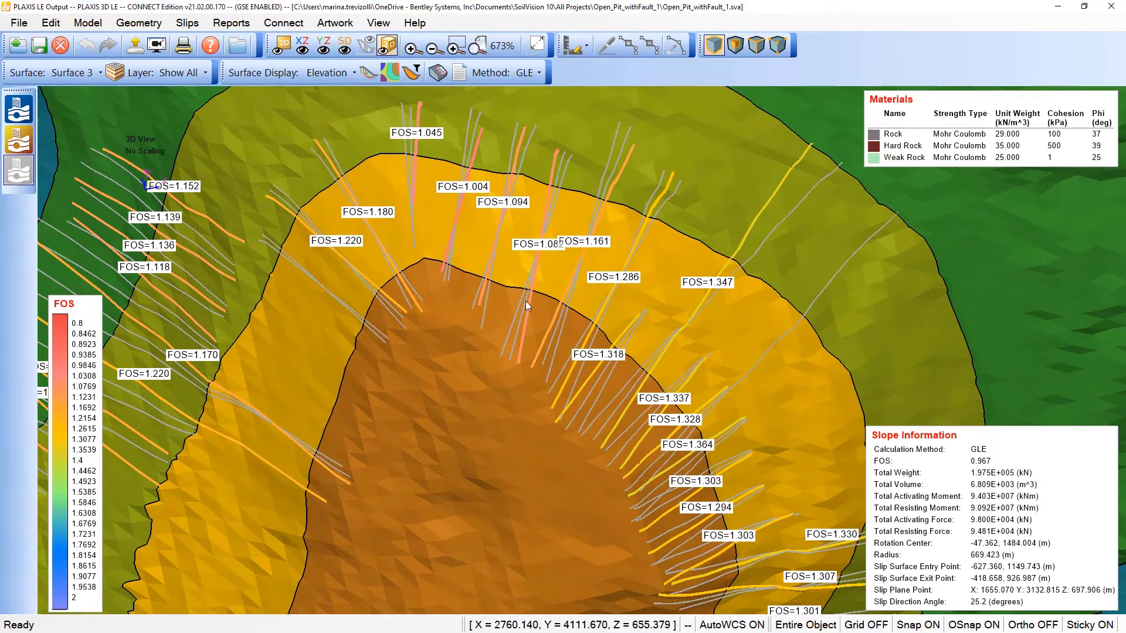
double_click(535, 270)
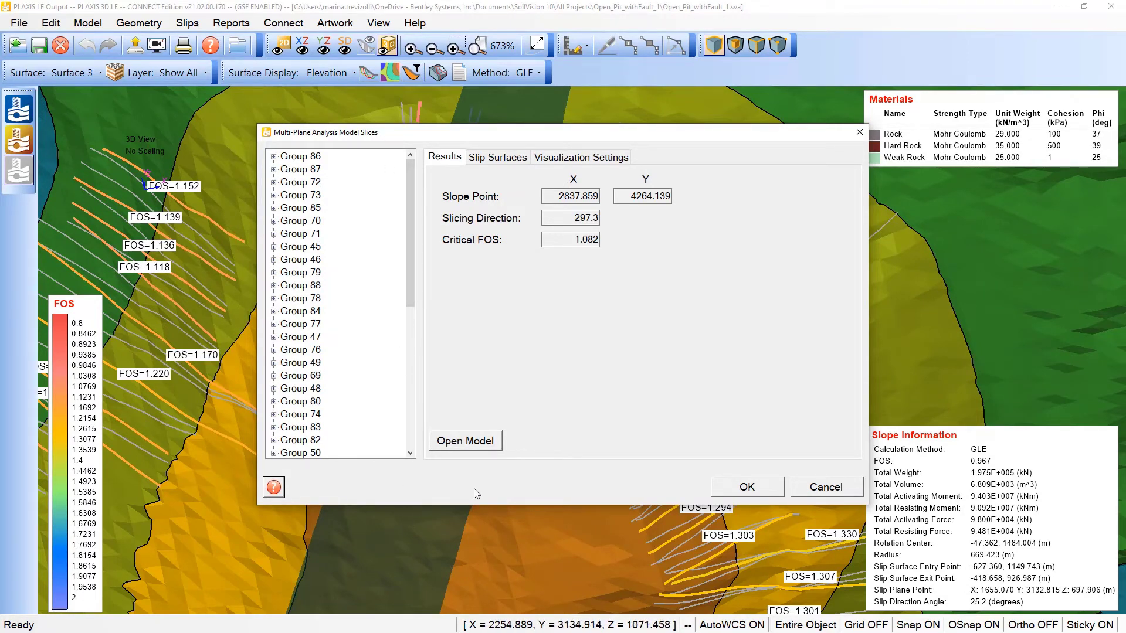
Open the 2D slice model for the 297.3° plane and review its model and results views
left_click(475, 442)
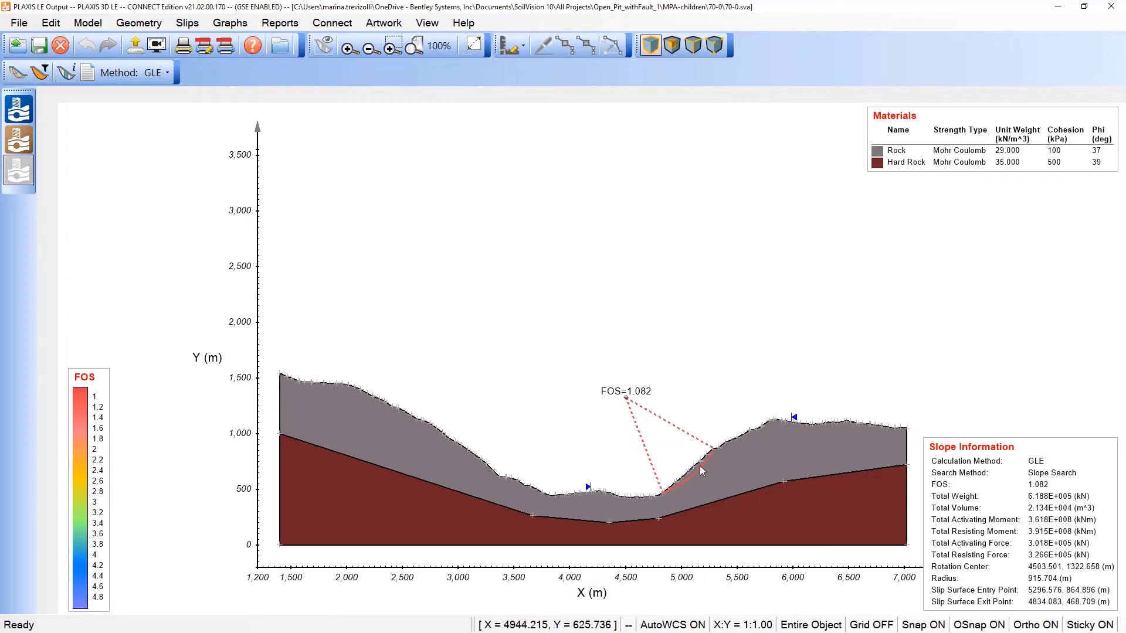
scroll(693, 484, "up", 2)
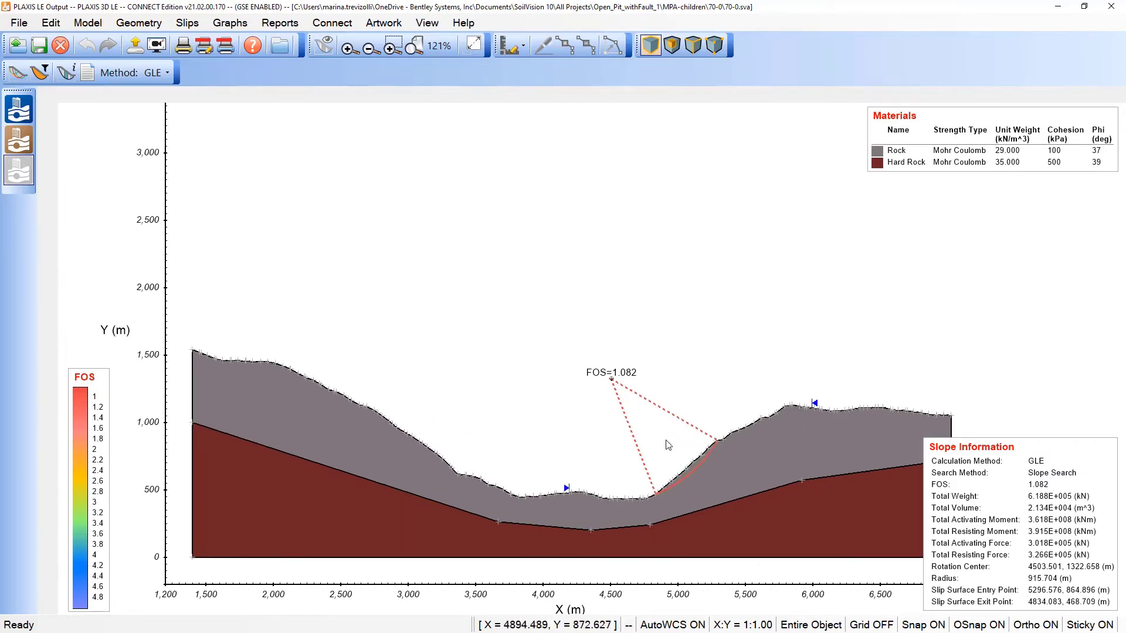
left_click(19, 143)
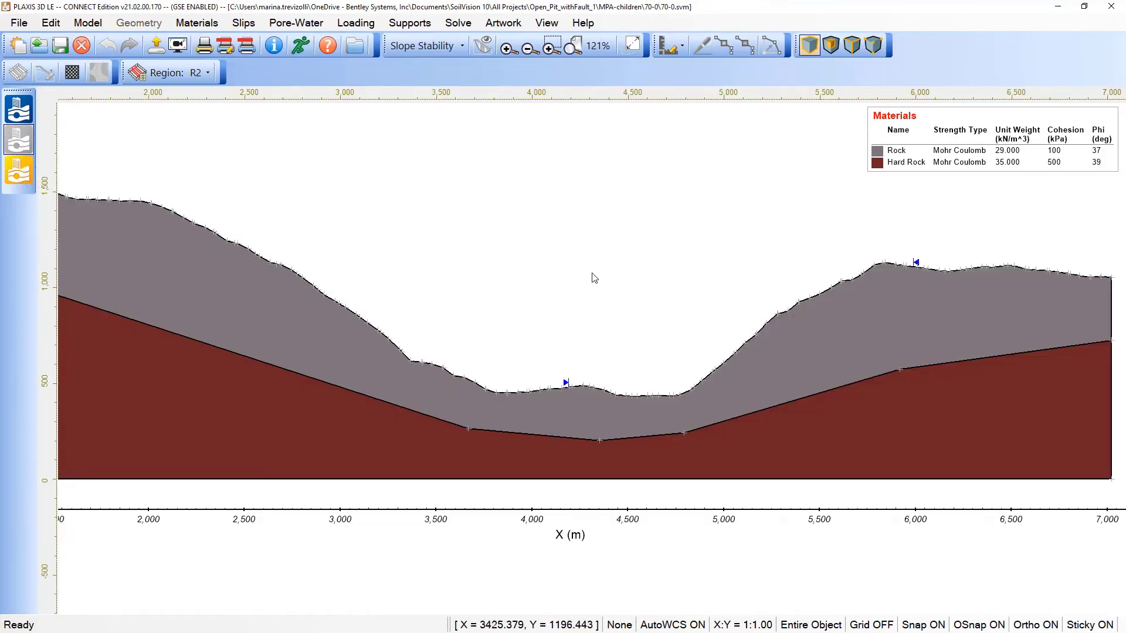
scroll(601, 376, "down", 2)
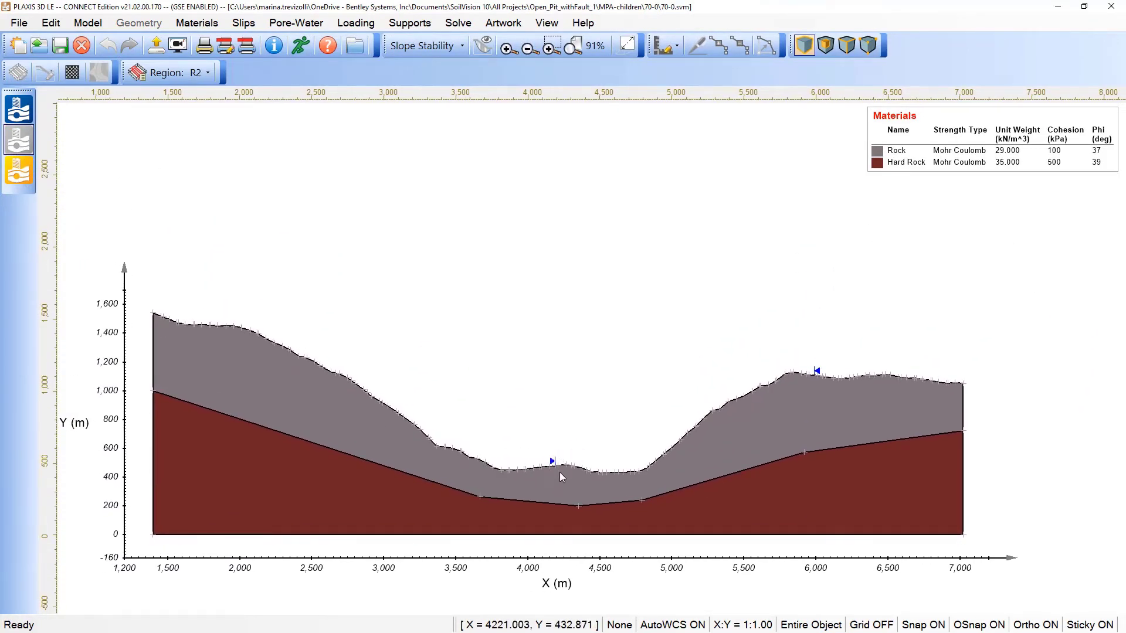
left_click(14, 179)
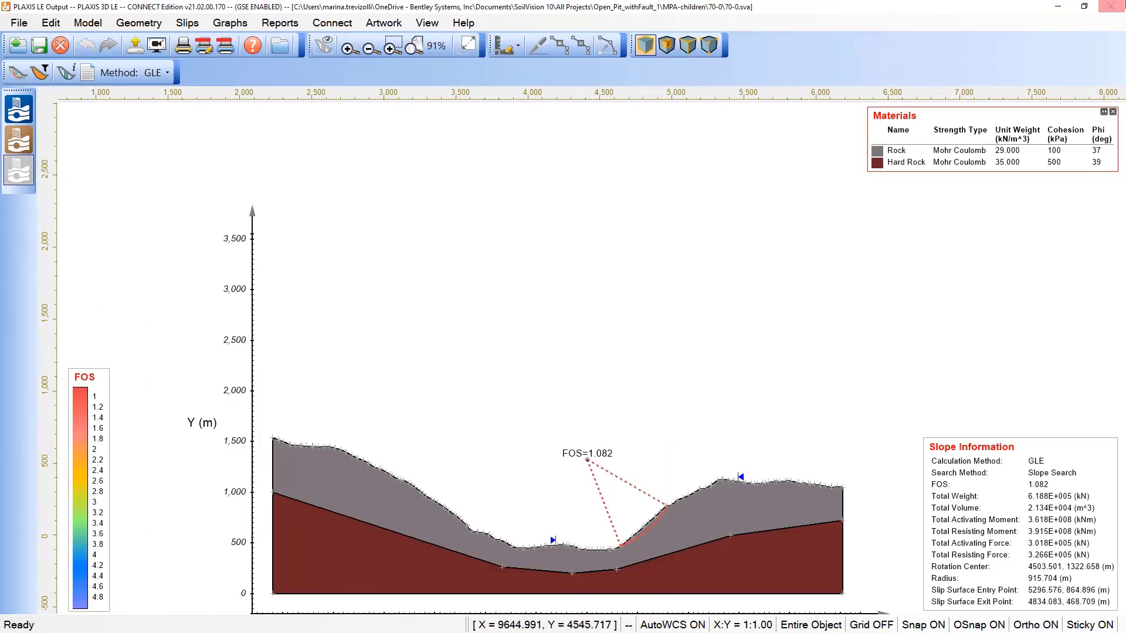
Close the 2D slice without saving and cancel the Model Slices dialog
left_click(1111, 6)
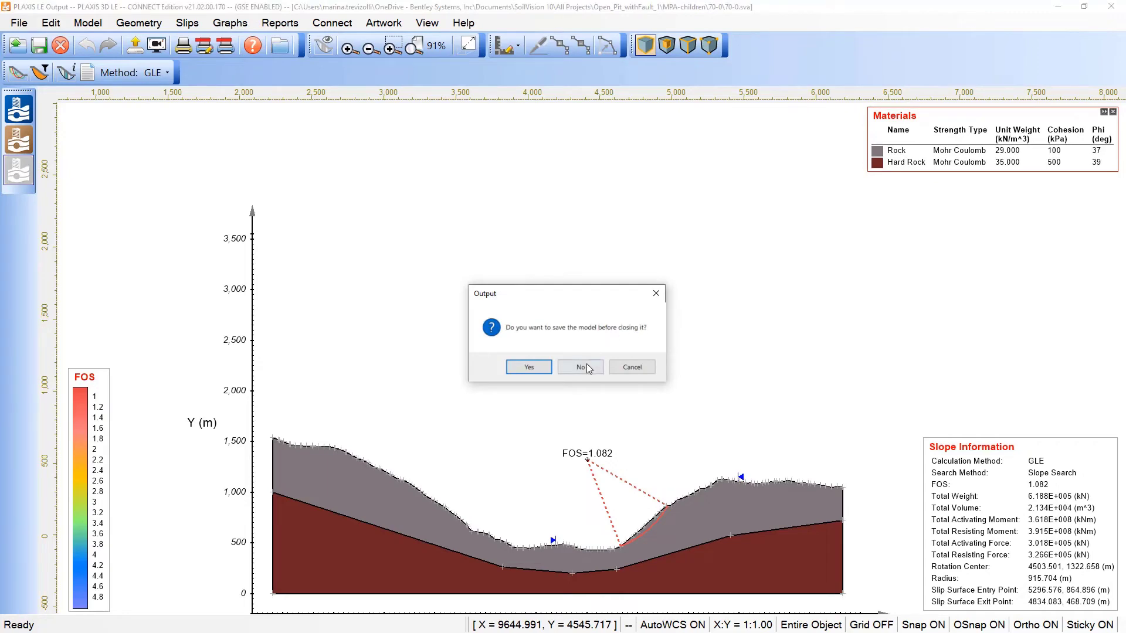
left_click(582, 367)
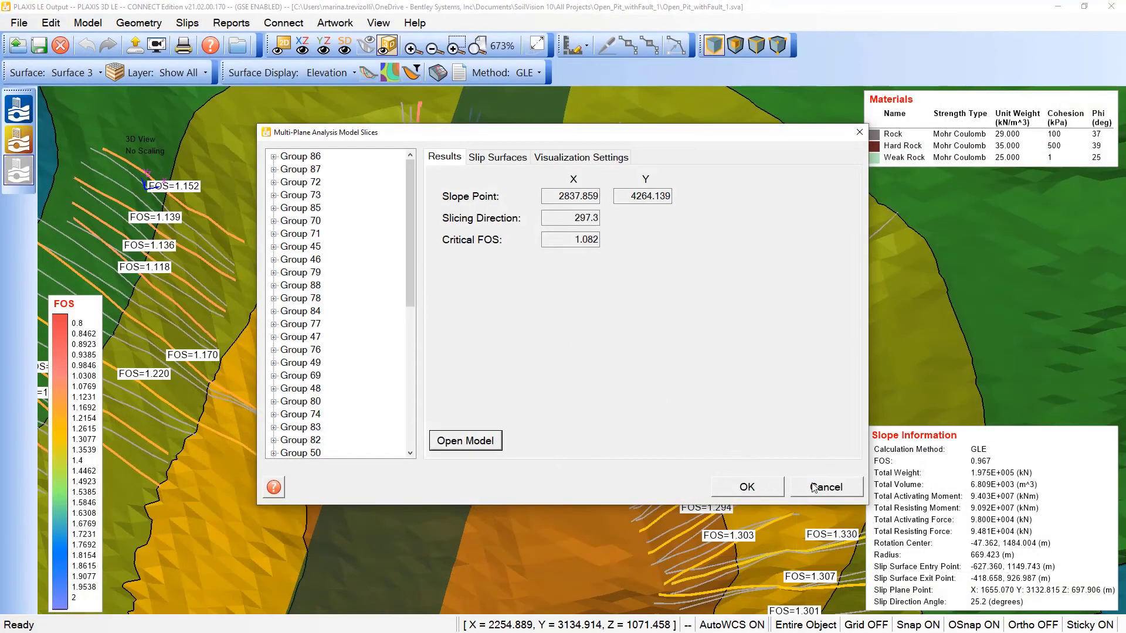
left_click(816, 487)
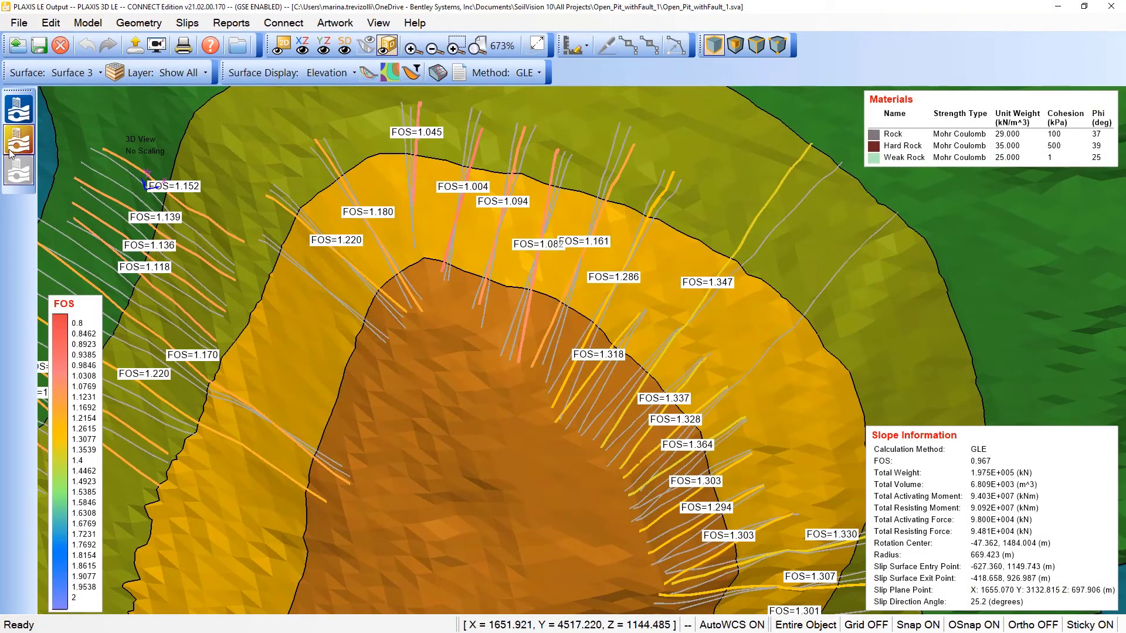
Return to the 3D model definition and select all slip surfaces with Ctrl+A
left_click(13, 147)
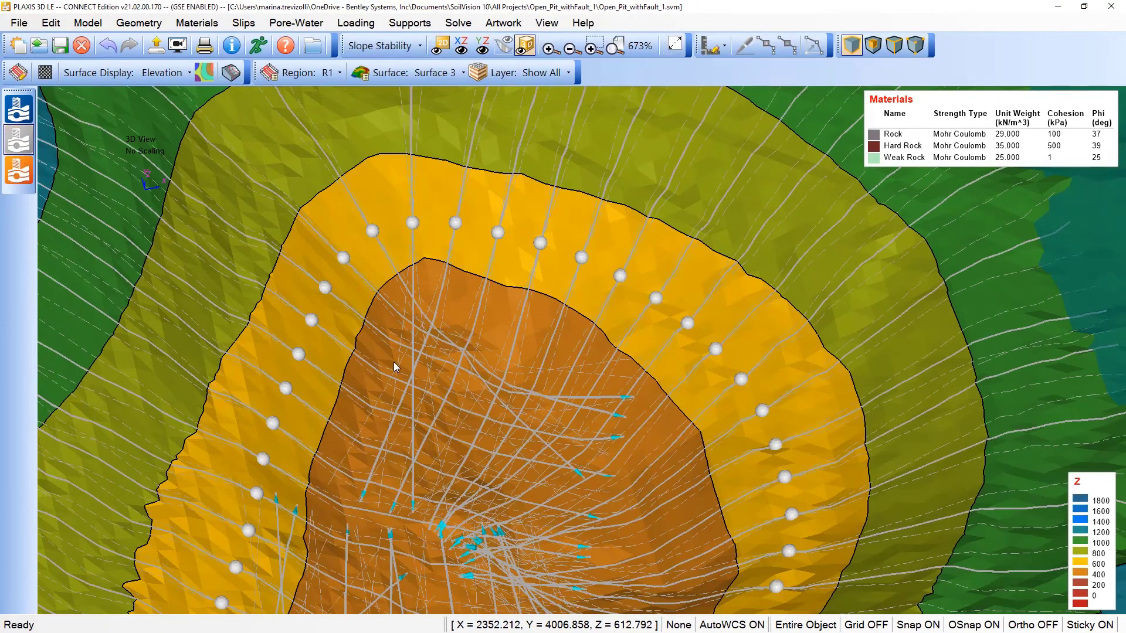
scroll(394, 363, "down", 5)
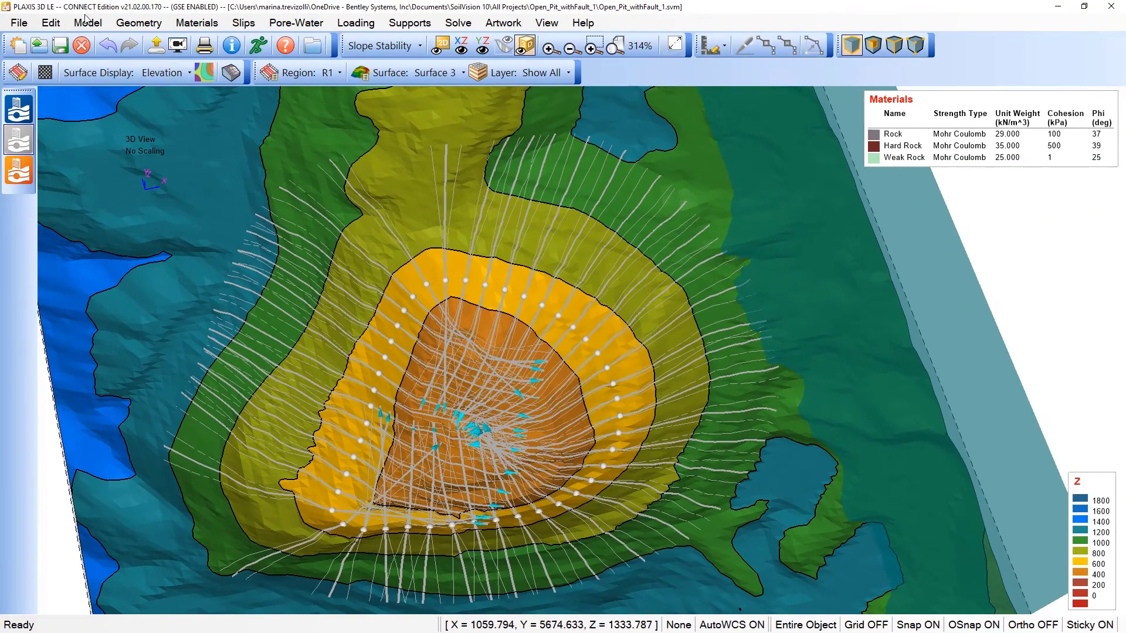
key("ctrl+a")
In Model Settings, enable three-dimensional multi-plane analysis and review the convergence options
left_click(88, 23)
left_click(119, 57)
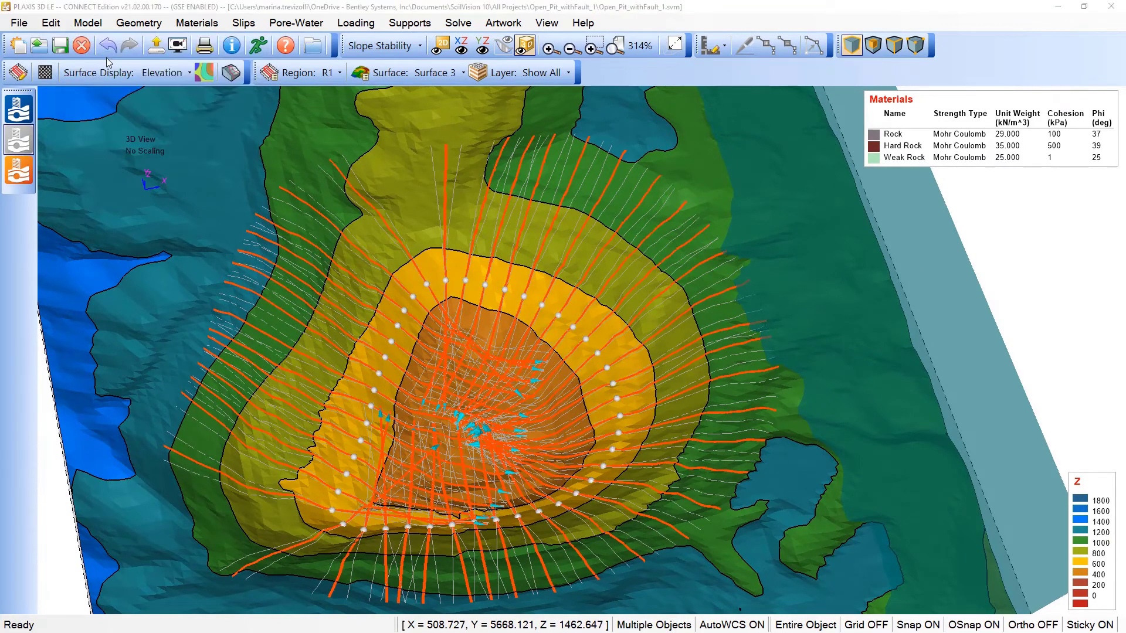
left_click(368, 139)
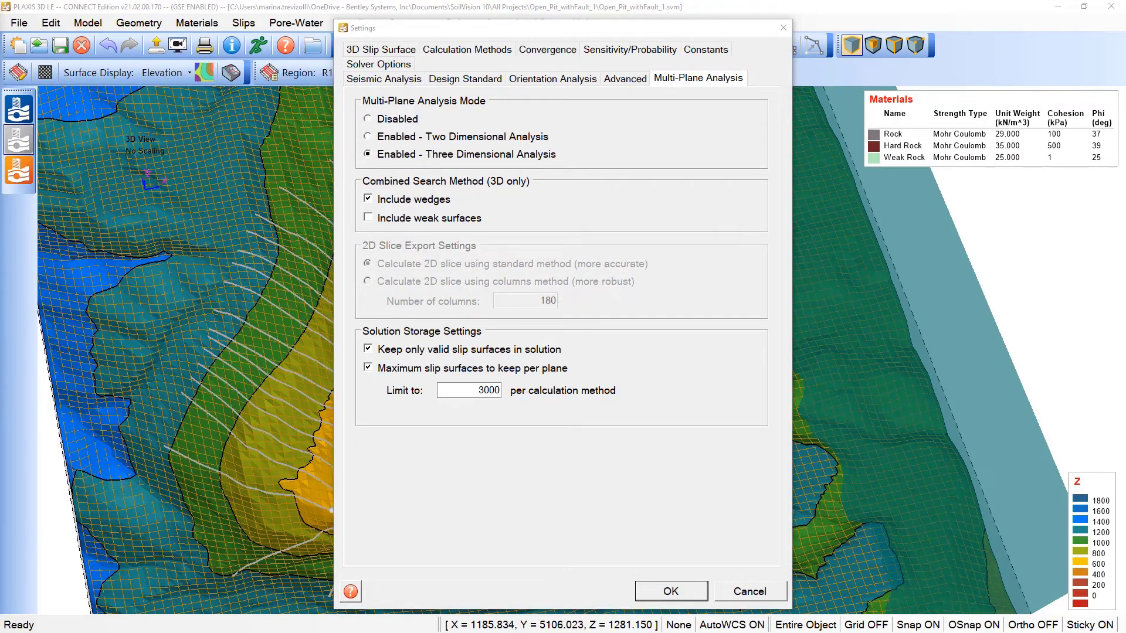
left_click(675, 163)
left_click(548, 50)
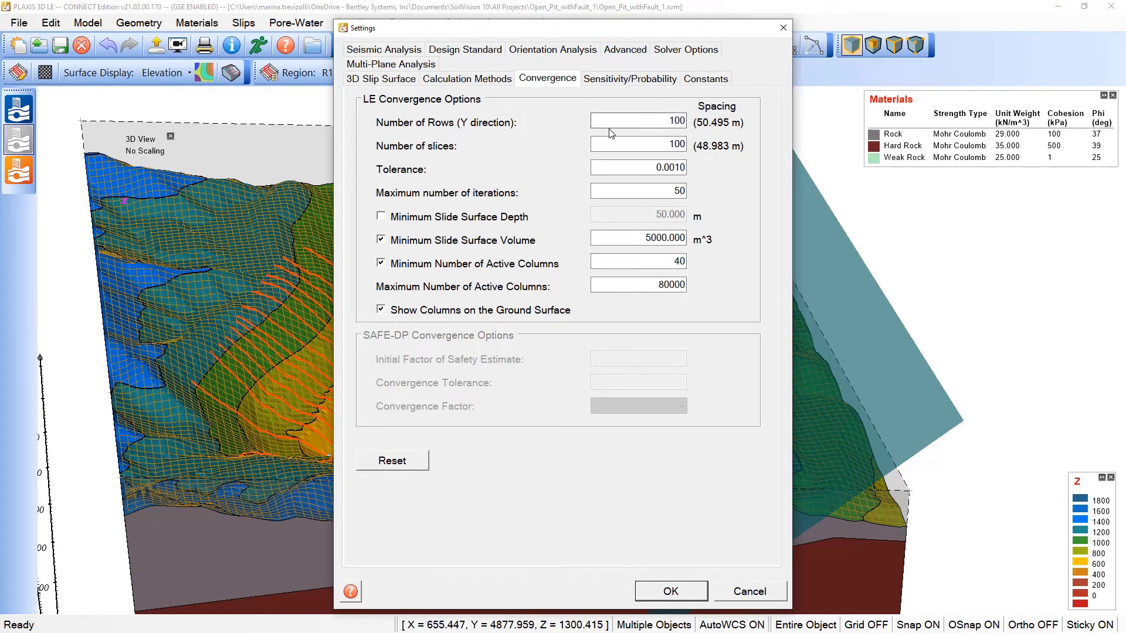
Solve the 3D multi-plane analysis over all 45 planes and view the results, GLE FOS 1.159
left_click(670, 591)
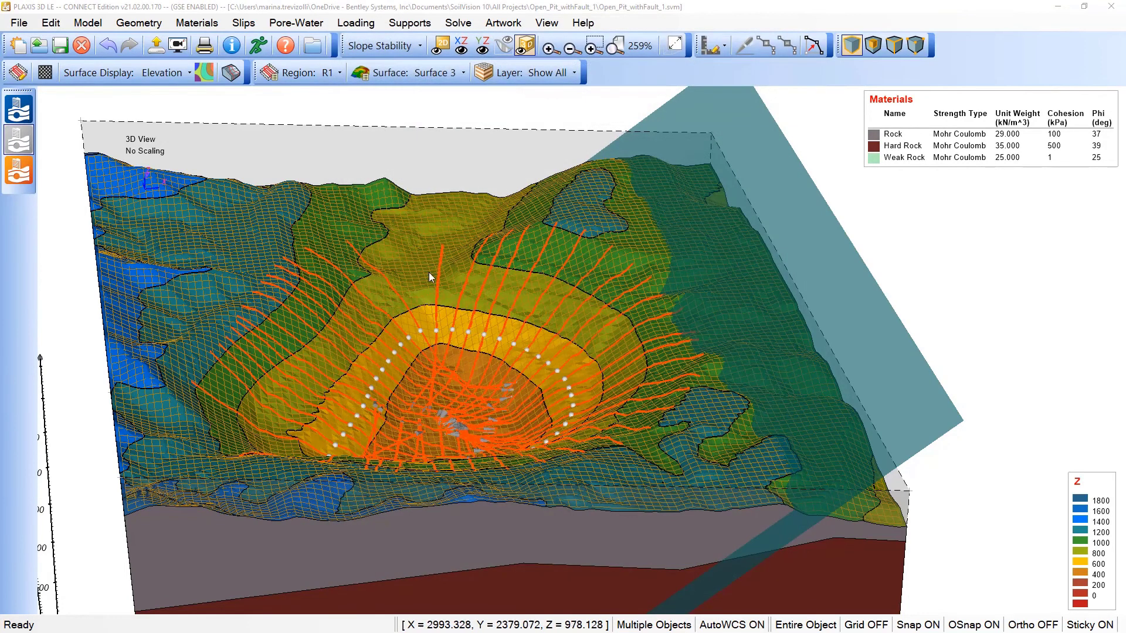
left_click(262, 48)
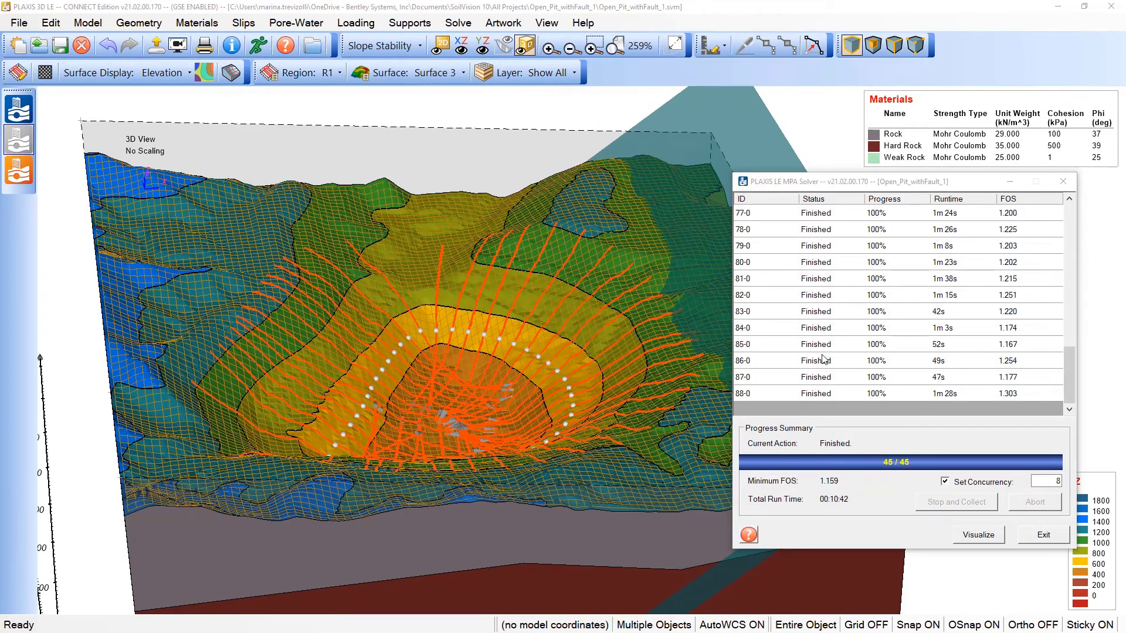
left_click_drag(1075, 388, 1071, 241)
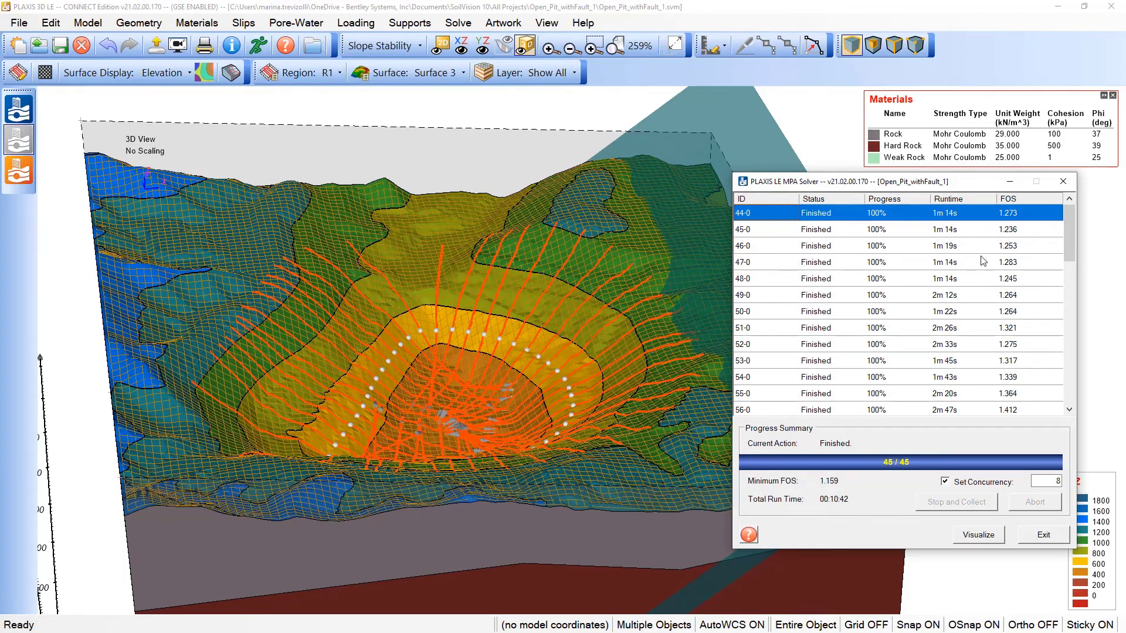
left_click(992, 542)
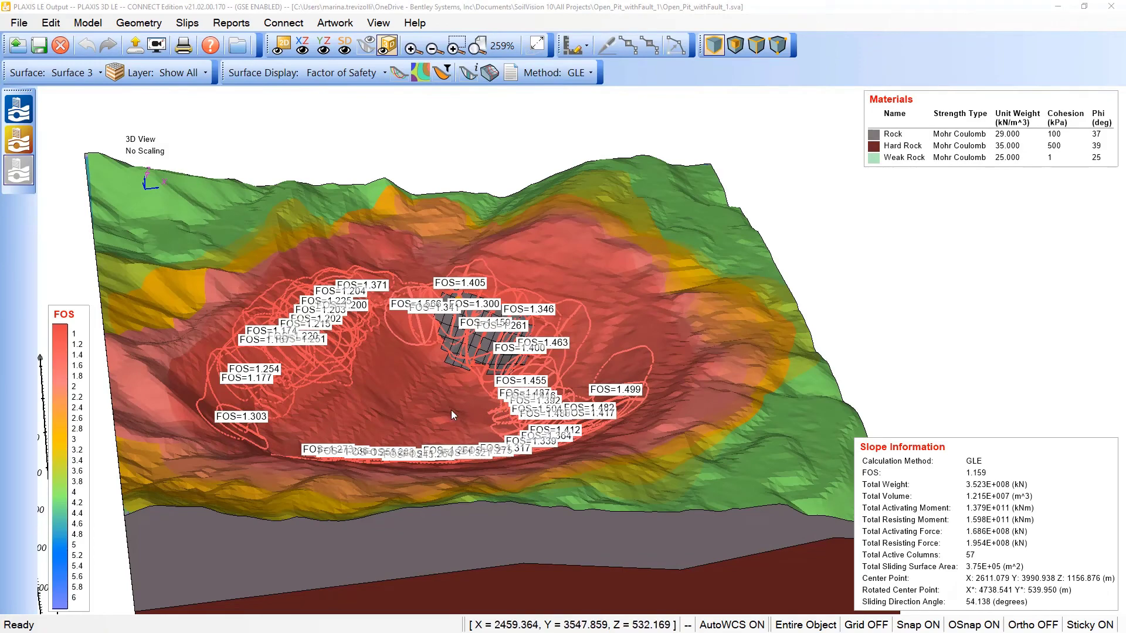
left_click_drag(458, 414, 455, 503)
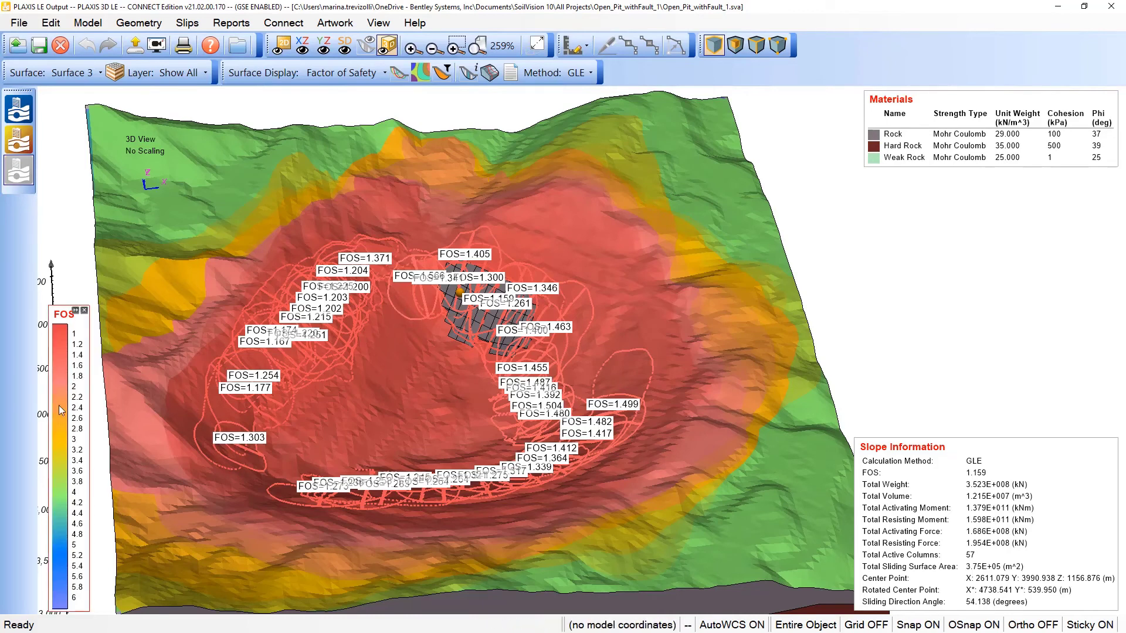
Set the FOS contour maximum level to 2, giving a 1.00–2.00 legend
right_click(84, 396)
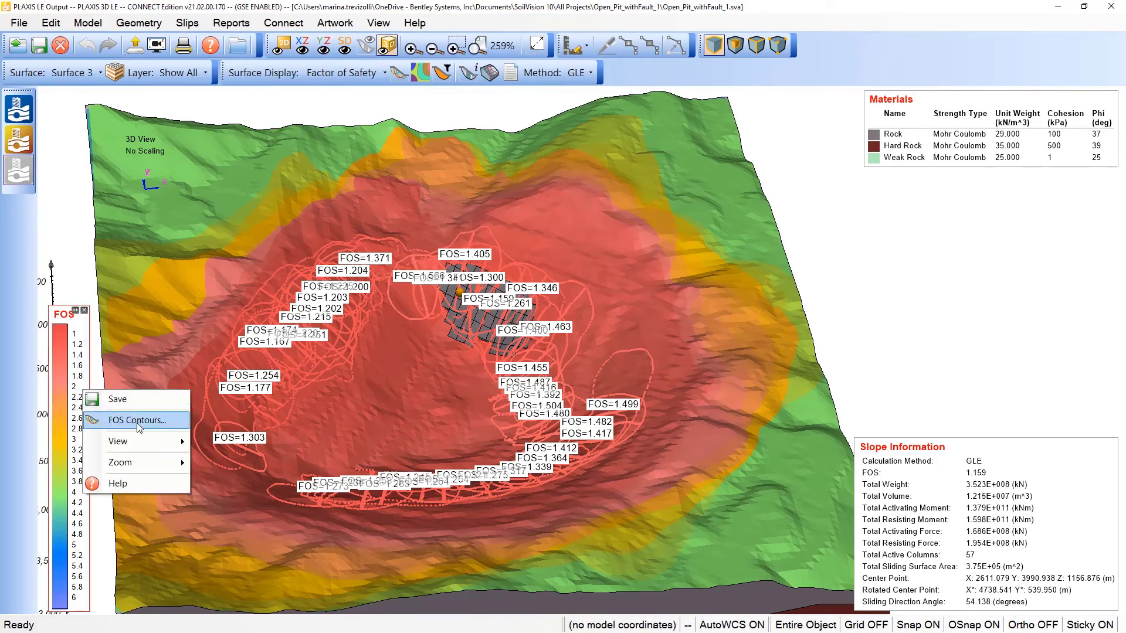
left_click(139, 422)
left_click(434, 180)
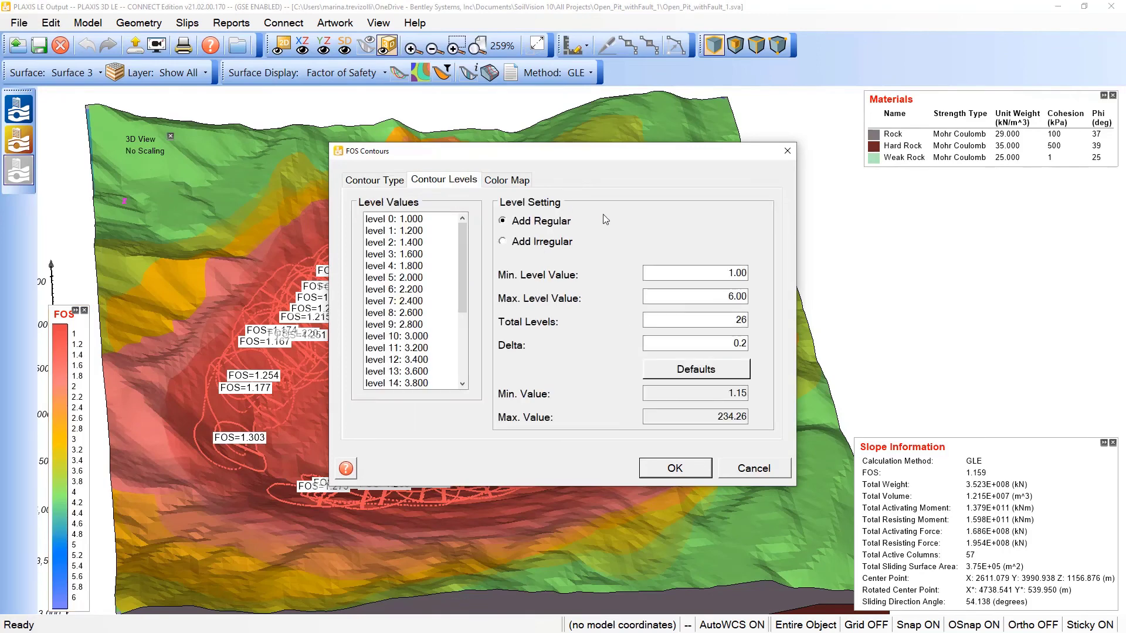
double_click(732, 297)
type("2")
left_click(682, 470)
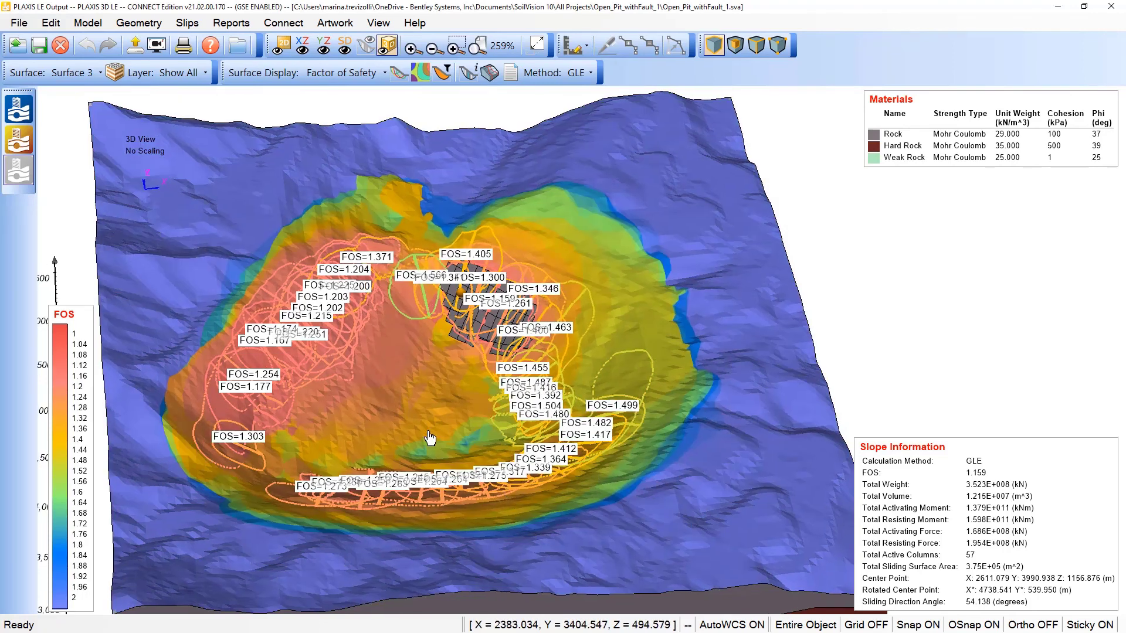
left_click_drag(428, 441, 416, 431)
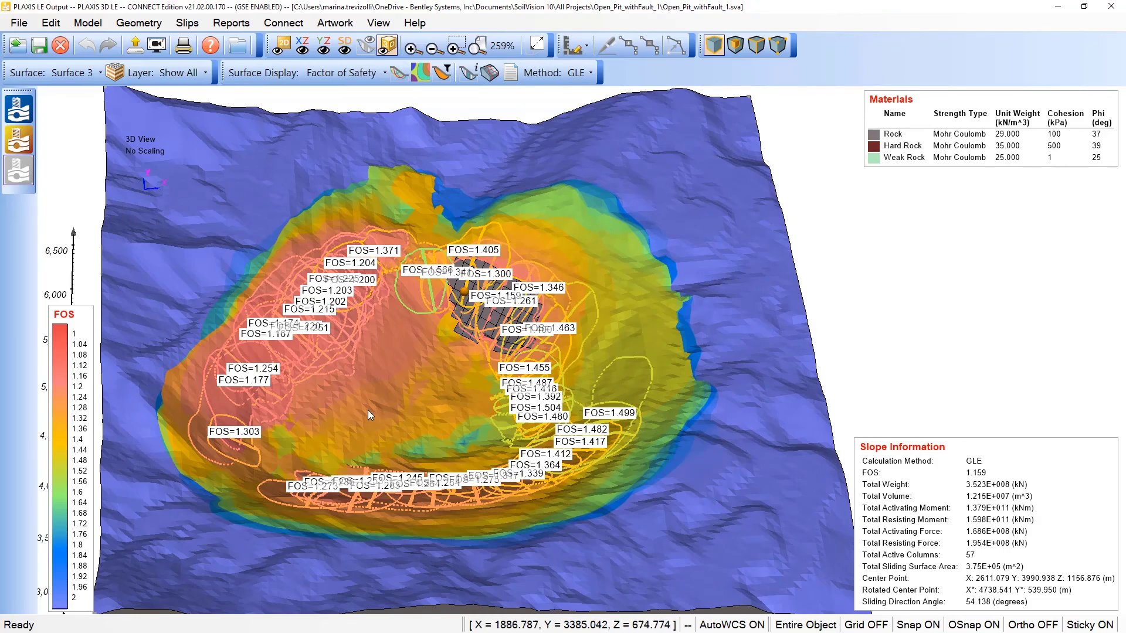
left_click_drag(368, 411, 382, 448)
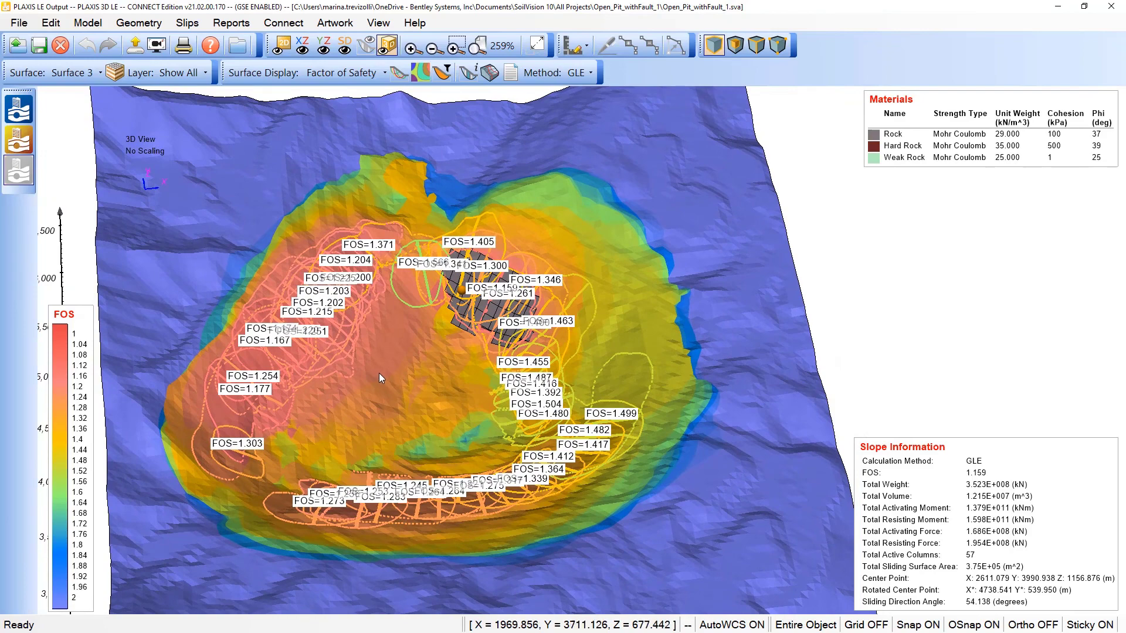